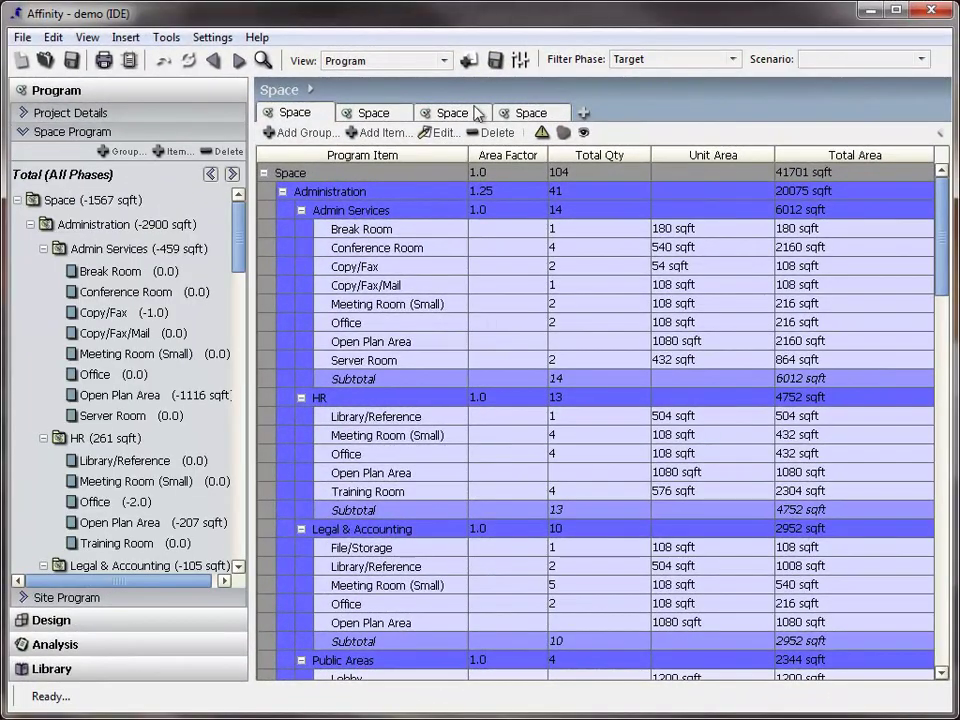
Compare the Program-Actual and cost views, then return to the basic Space program table.
{"action": "left_click", "coordinate": [375, 113]}
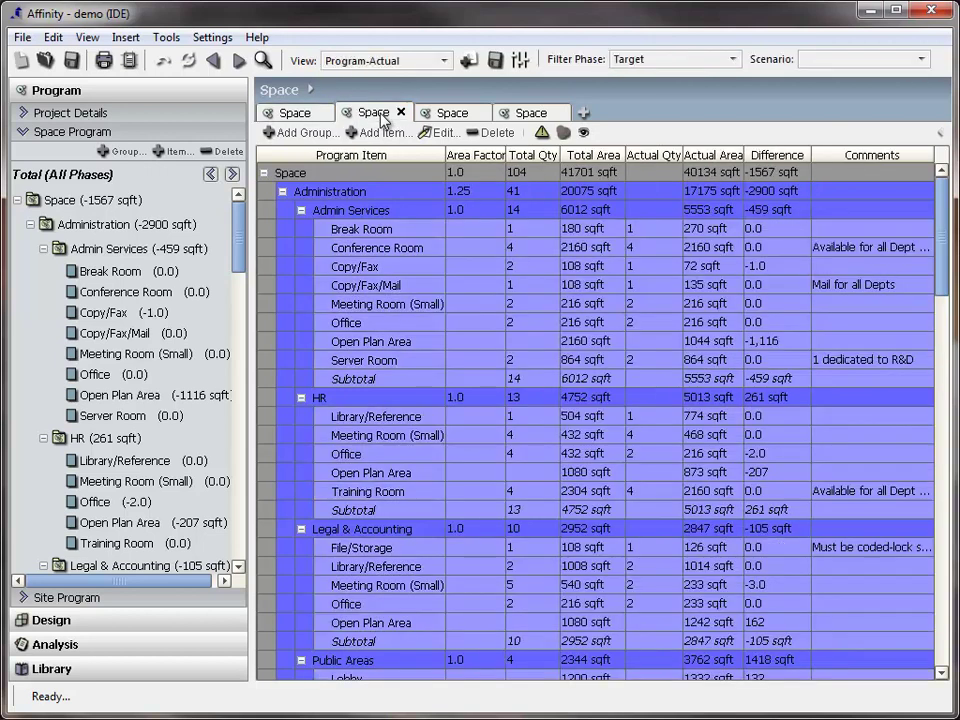
{"action": "left_click", "coordinate": [470, 114]}
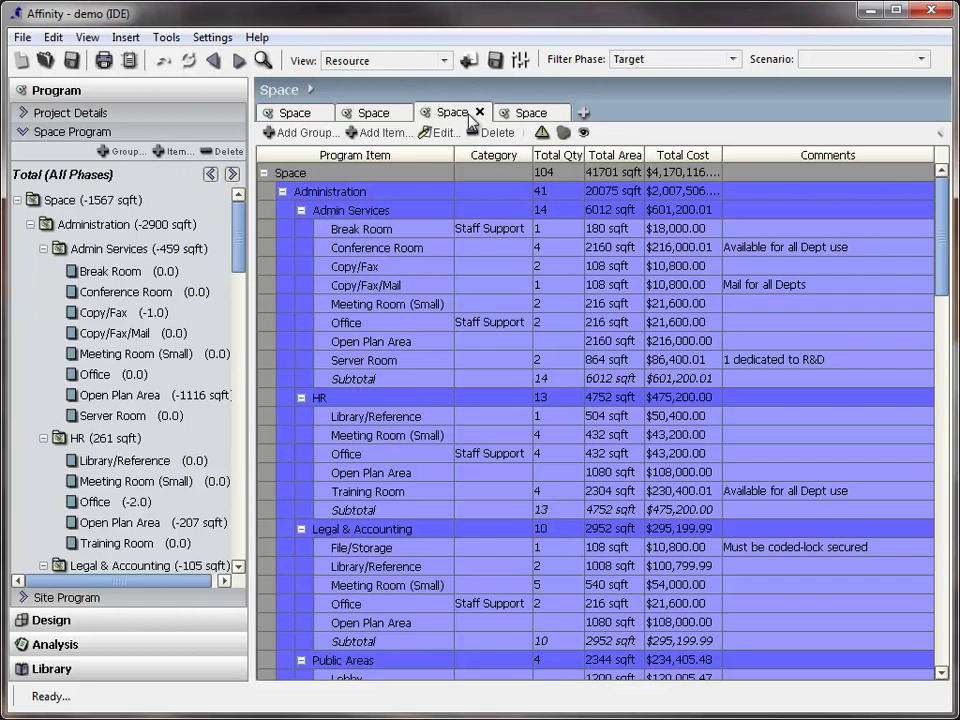
{"action": "left_click", "coordinate": [295, 113]}
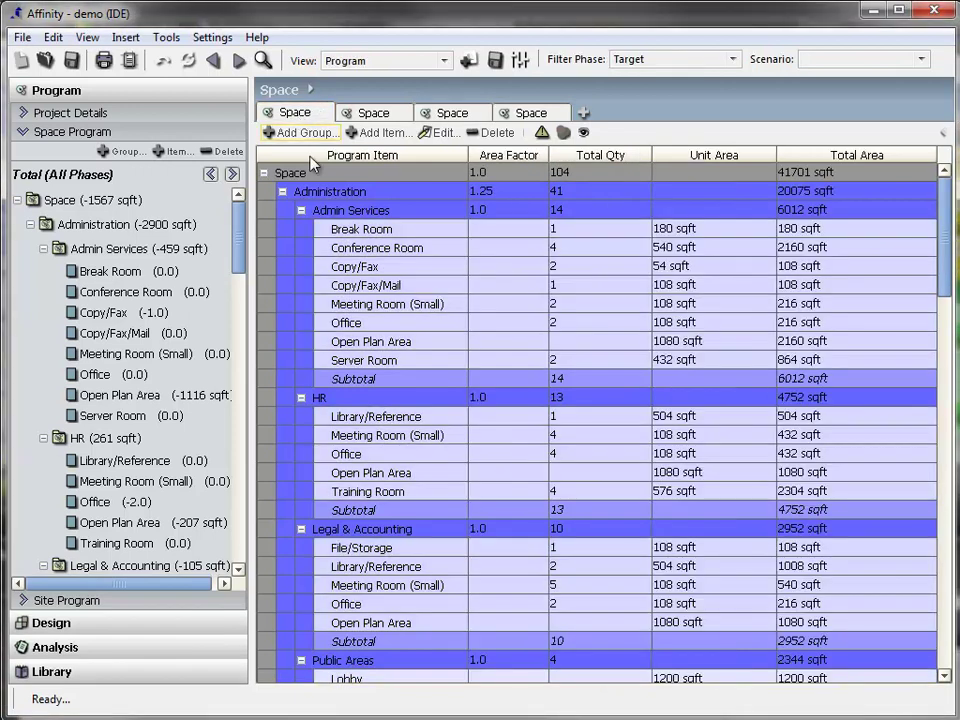
Place a Cabinet Corner in the Break Room's lower-left under Administration > Admin Services, then close the layout.
{"action": "double_click", "coordinate": [326, 190]}
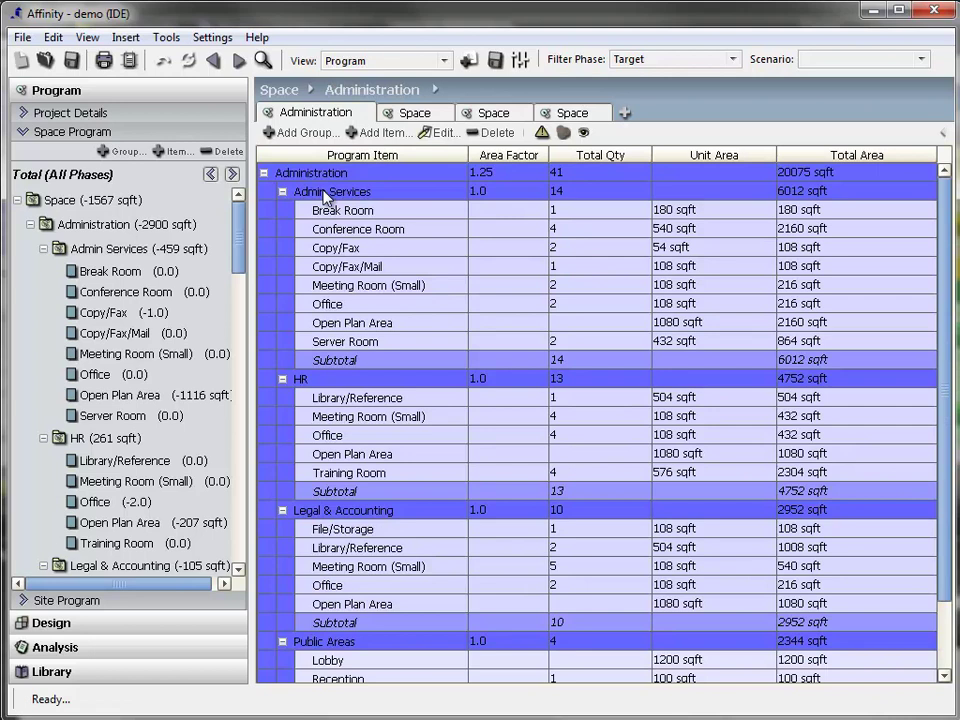
{"action": "double_click", "coordinate": [323, 192]}
{"action": "double_click", "coordinate": [323, 193]}
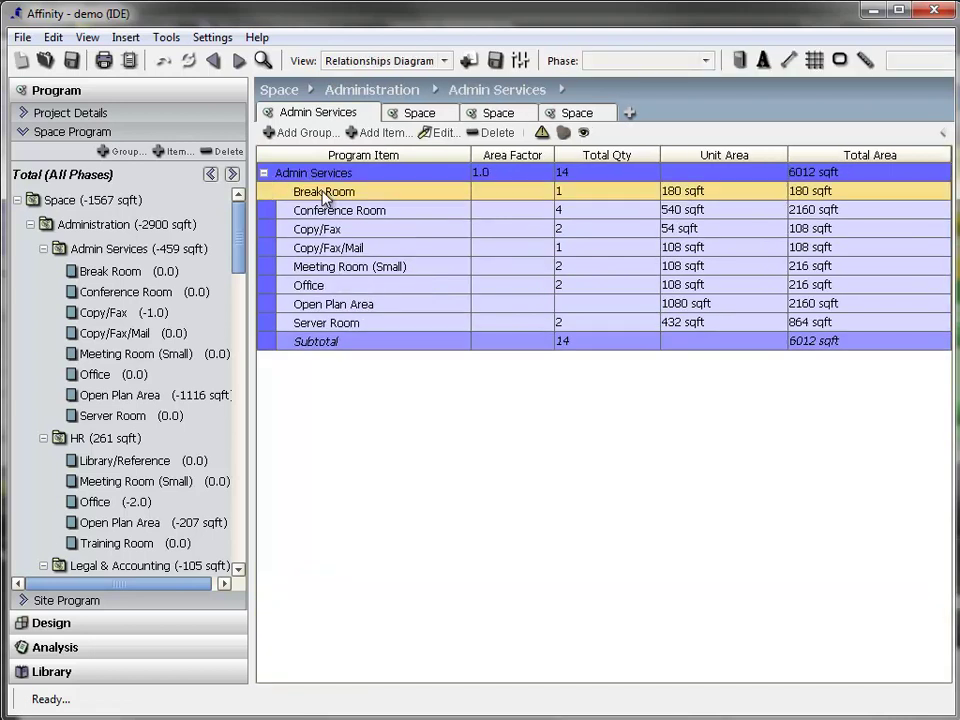
{"action": "left_click_drag", "start_coordinate": [82, 320], "coordinate": [463, 587]}
{"action": "left_click", "coordinate": [617, 532]}
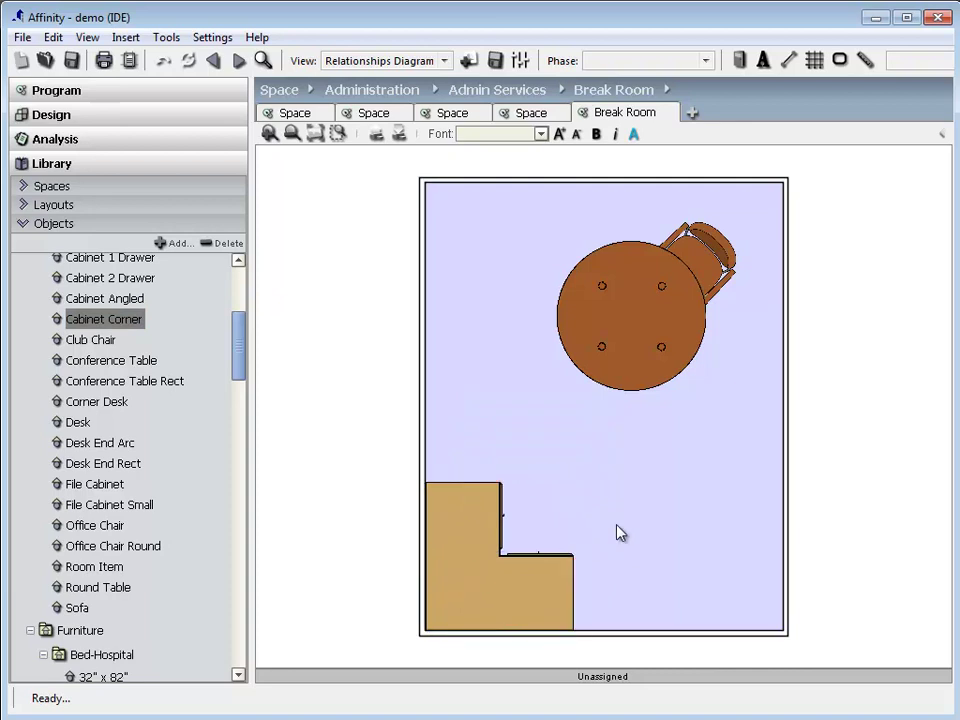
{"action": "left_click", "coordinate": [537, 112]}
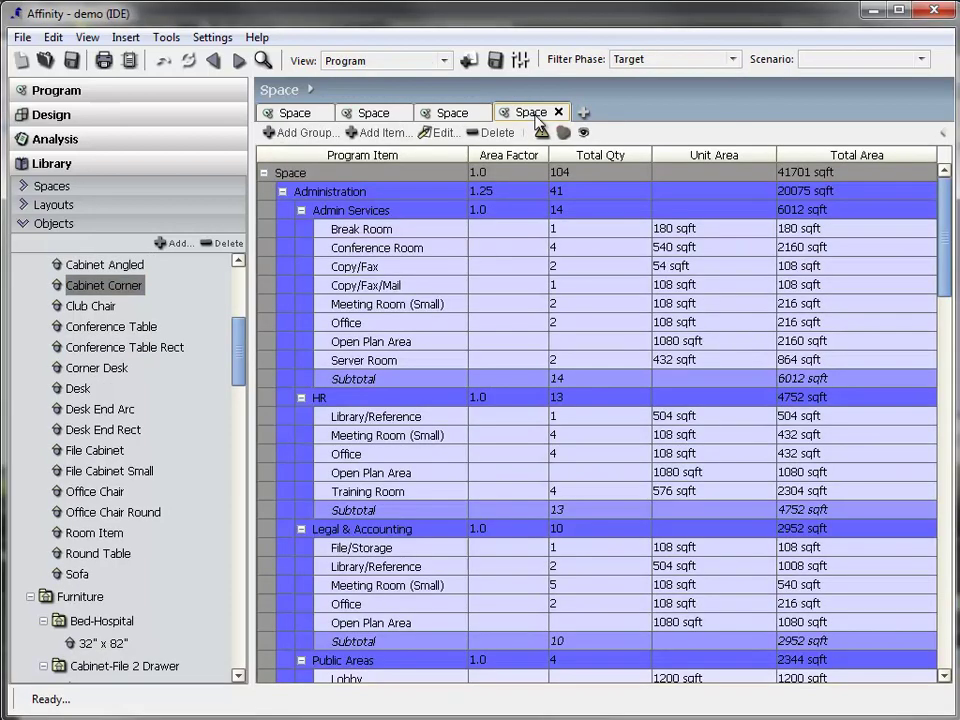
Switch the Space program to the Relationships Diagram and expand departments into individual room bubbles.
{"action": "left_click", "coordinate": [445, 60]}
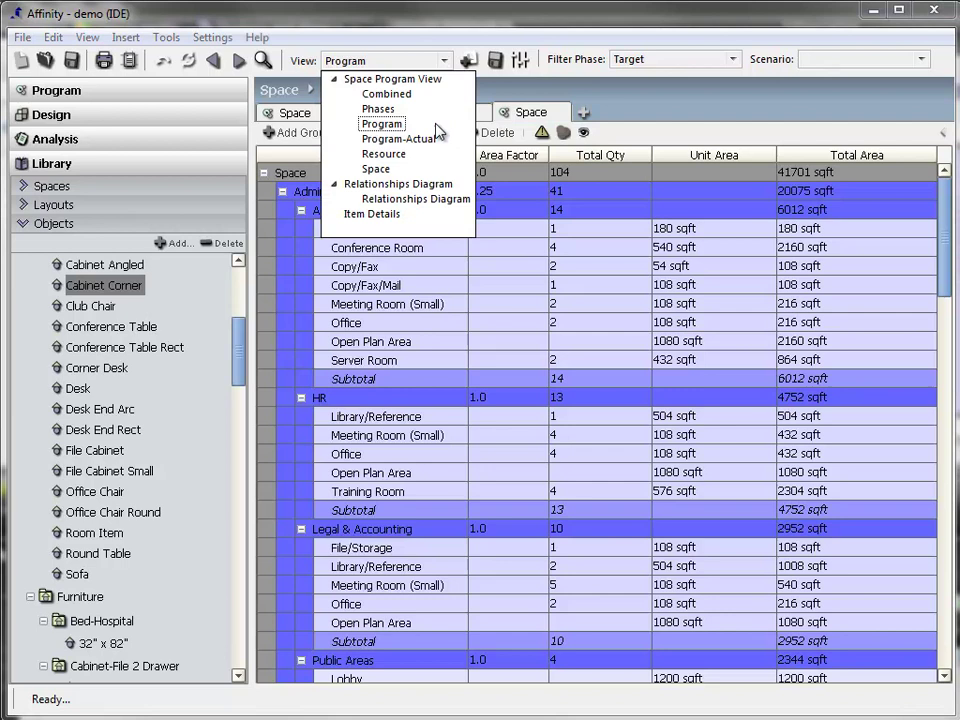
{"action": "left_click", "coordinate": [429, 201]}
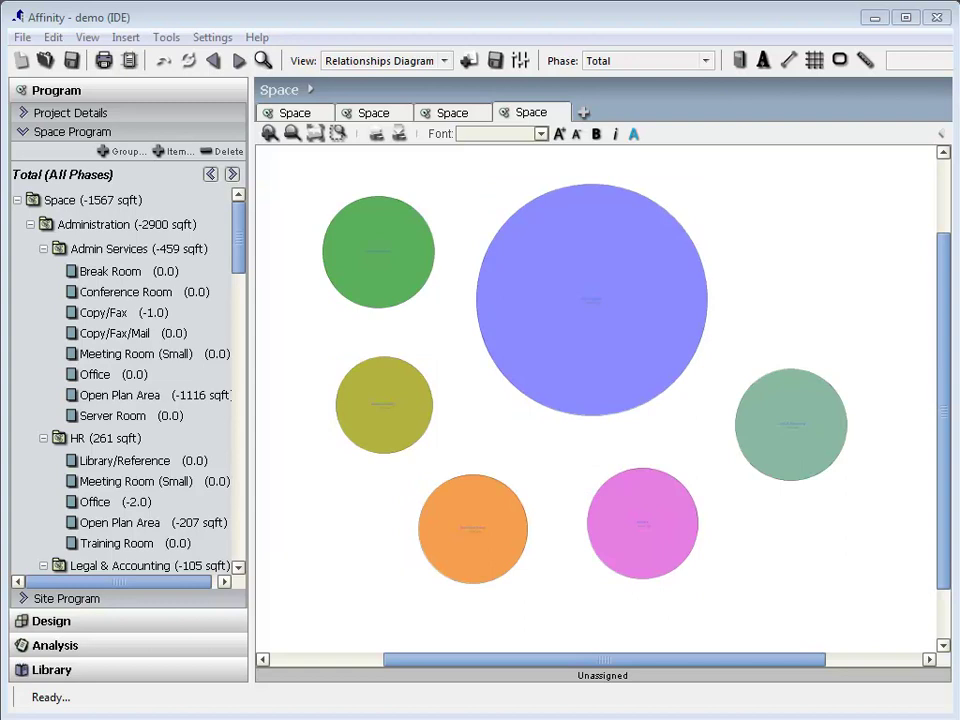
{"action": "left_click", "coordinate": [398, 134]}
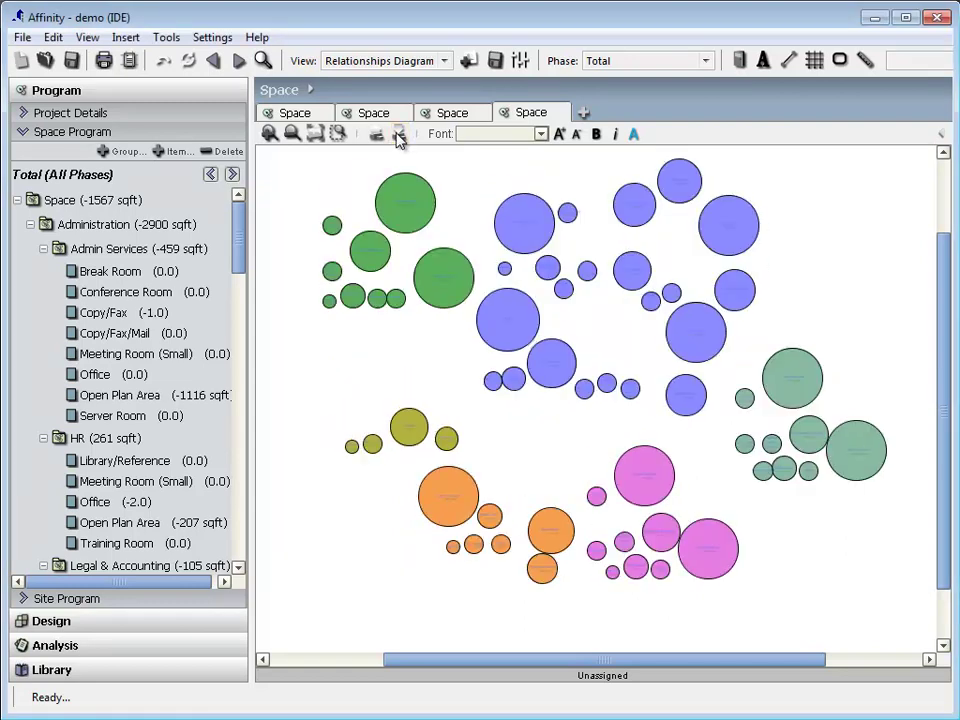
Add a relationship between the Break Room and Conference Room bubbles, then move Break Room up toward it.
{"action": "scroll", "coordinate": [596, 236], "scroll_direction": "up", "scroll_amount": 5}
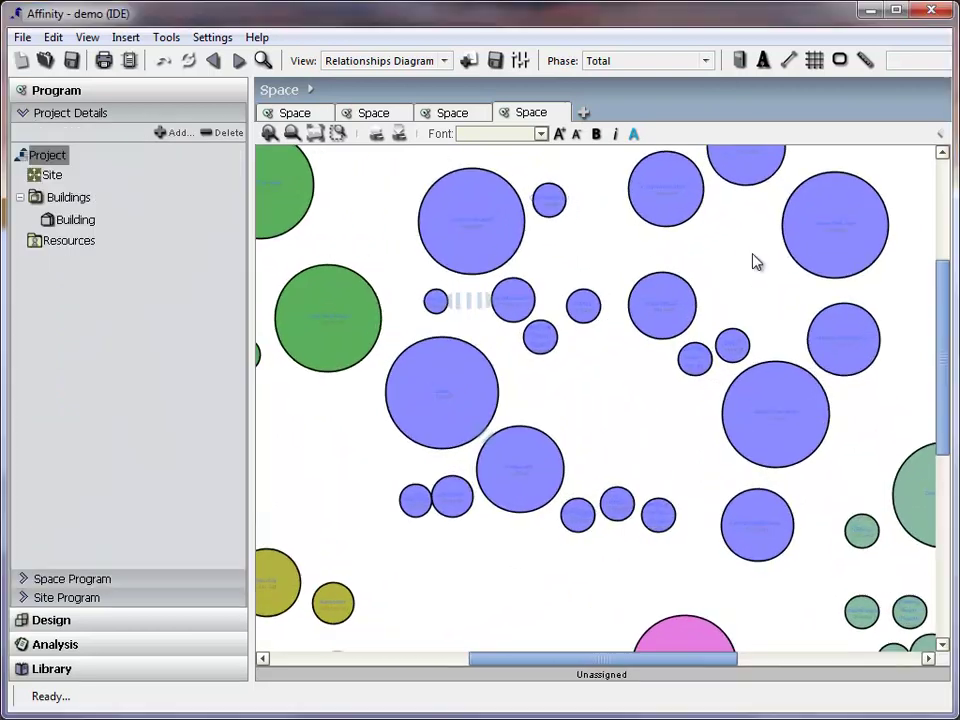
{"action": "left_click", "coordinate": [512, 303]}
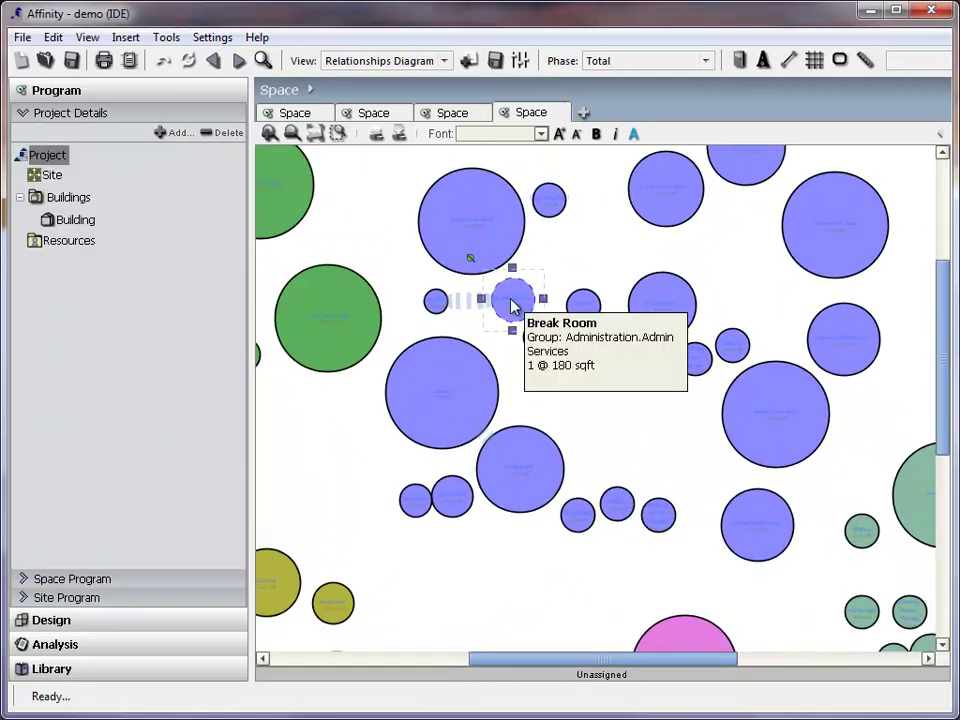
{"action": "left_click", "coordinate": [648, 213], "text": "ctrl"}
{"action": "right_click", "coordinate": [648, 213]}
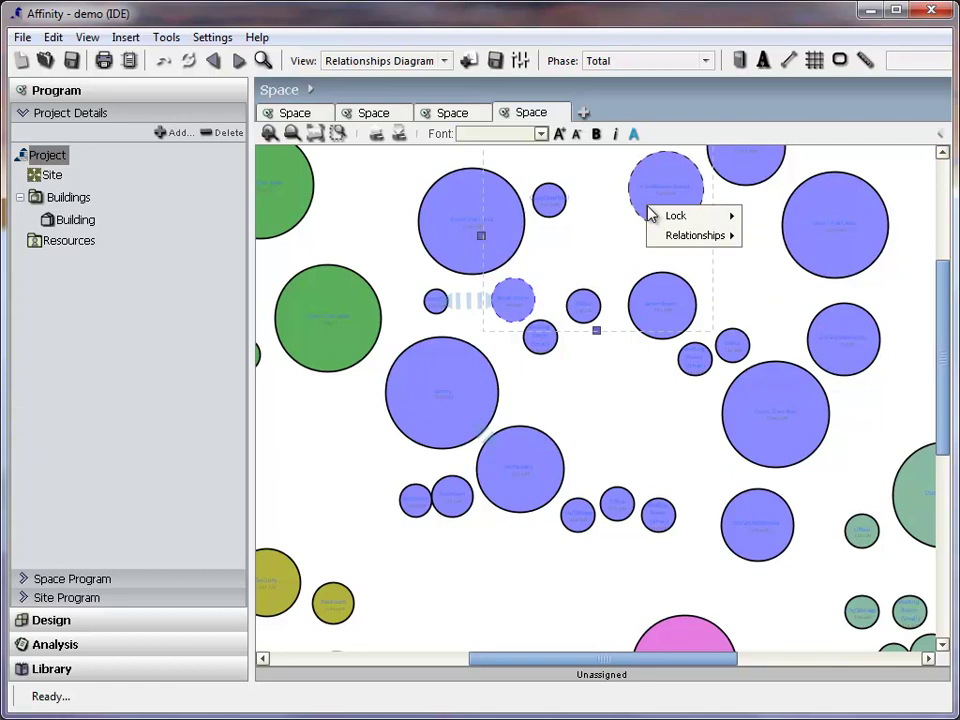
{"action": "mouse_move", "coordinate": [681, 237]}
{"action": "left_click", "coordinate": [774, 236]}
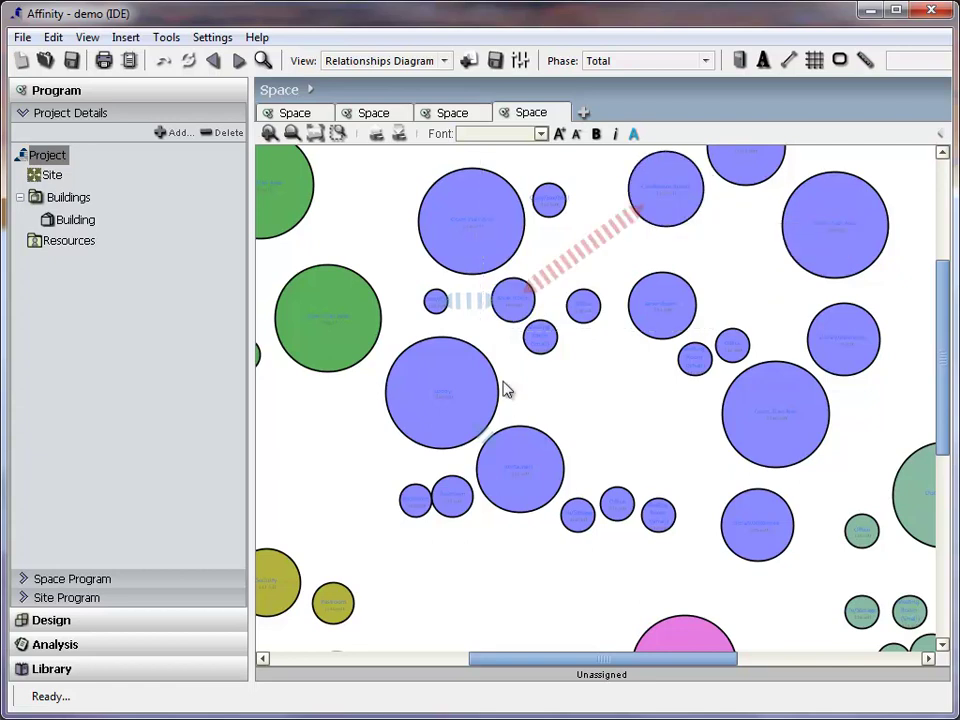
{"action": "left_click_drag", "start_coordinate": [514, 306], "coordinate": [545, 285]}
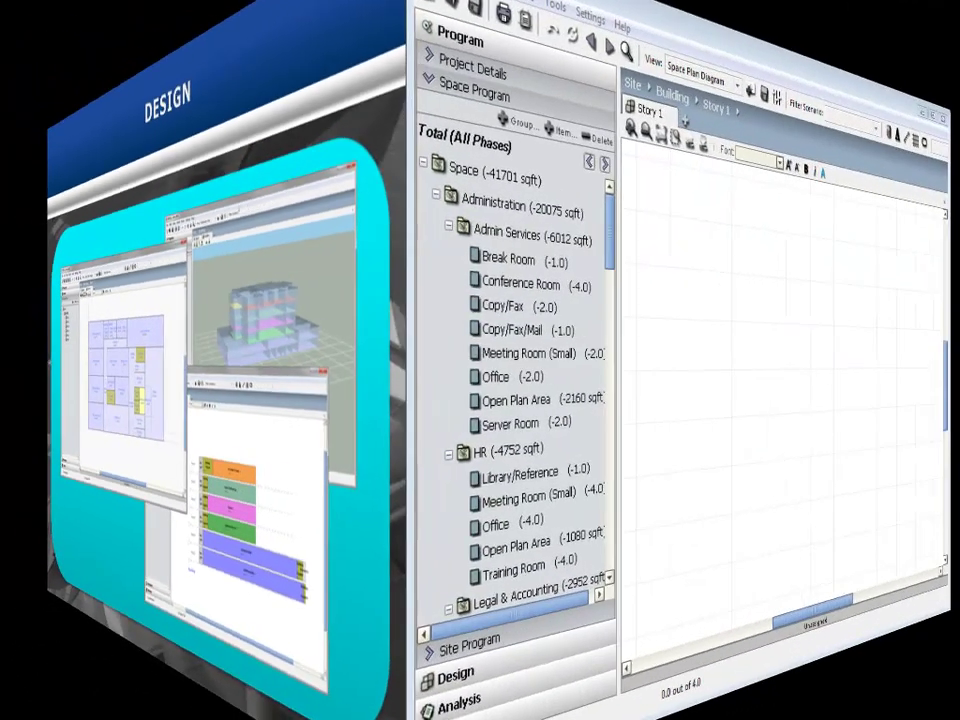
Place Conference Room, a 54 sqft Copy/Fax aligned right-to-right beneath it, and a 180 sqft Break Room beside them.
{"action": "left_click_drag", "start_coordinate": [128, 294], "coordinate": [382, 402]}
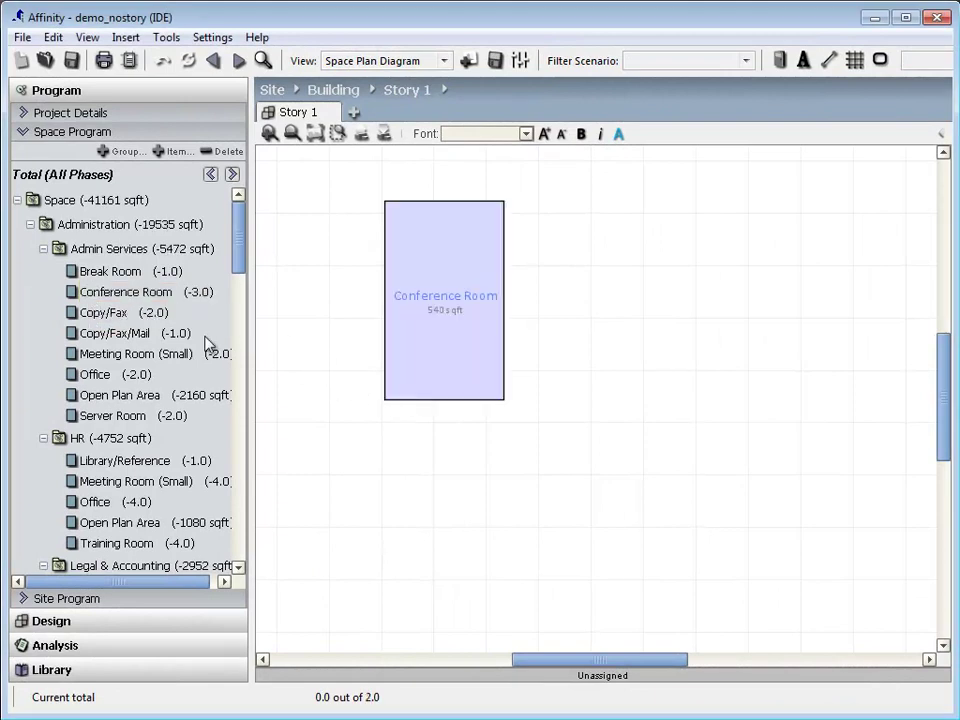
{"action": "left_click_drag", "start_coordinate": [108, 313], "coordinate": [489, 446]}
{"action": "left_click", "coordinate": [482, 390]}
{"action": "right_click", "coordinate": [480, 386]}
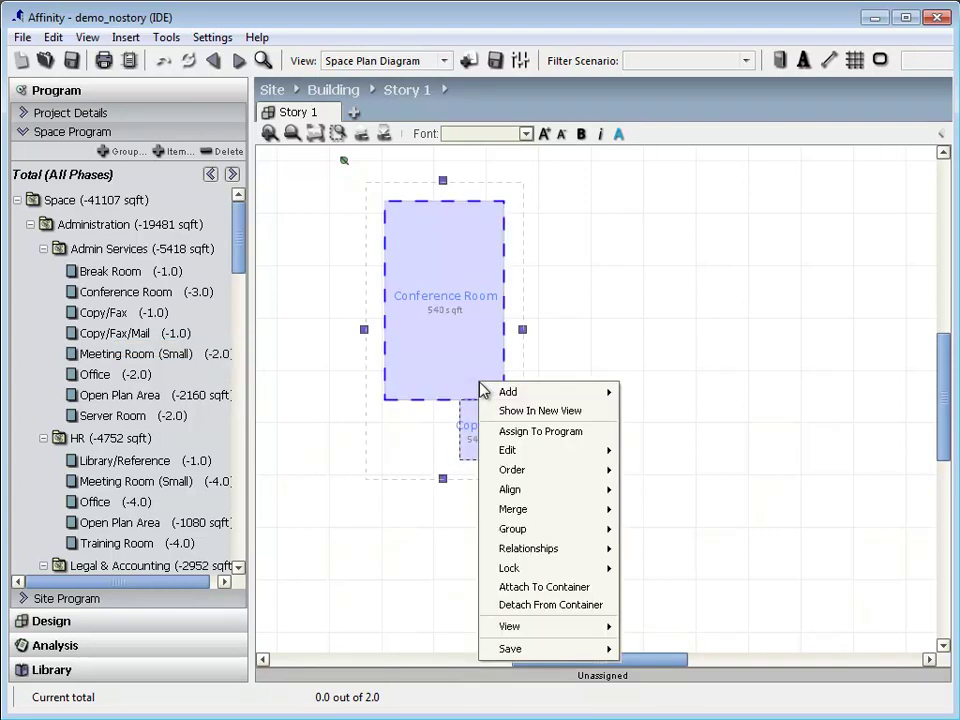
{"action": "mouse_move", "coordinate": [547, 490]}
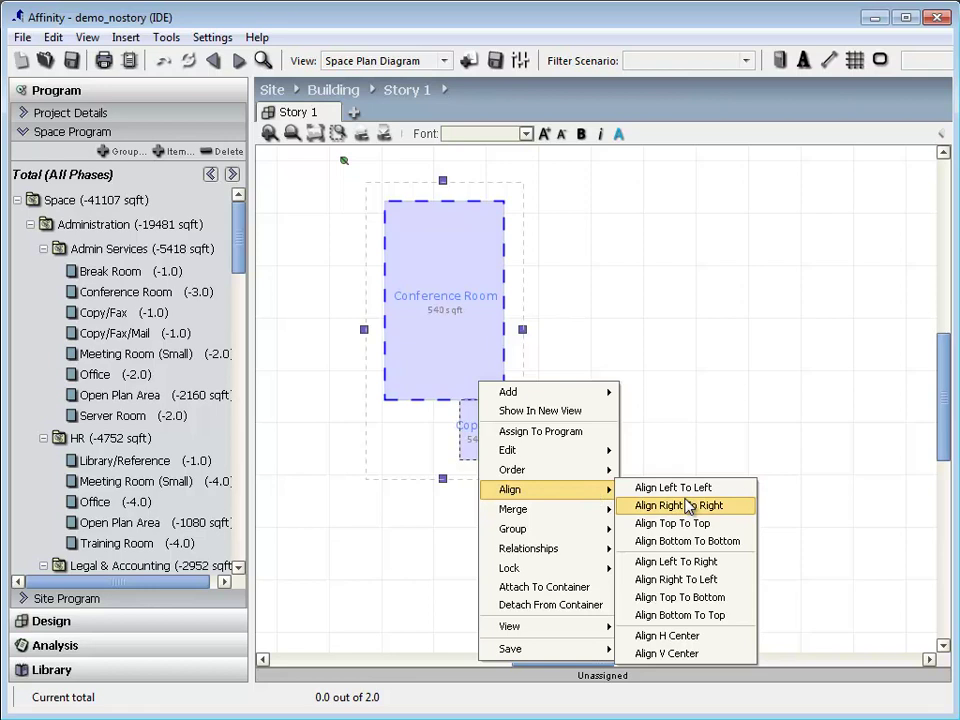
{"action": "left_click", "coordinate": [684, 505]}
{"action": "left_click", "coordinate": [585, 463]}
{"action": "left_click_drag", "start_coordinate": [110, 271], "coordinate": [541, 370]}
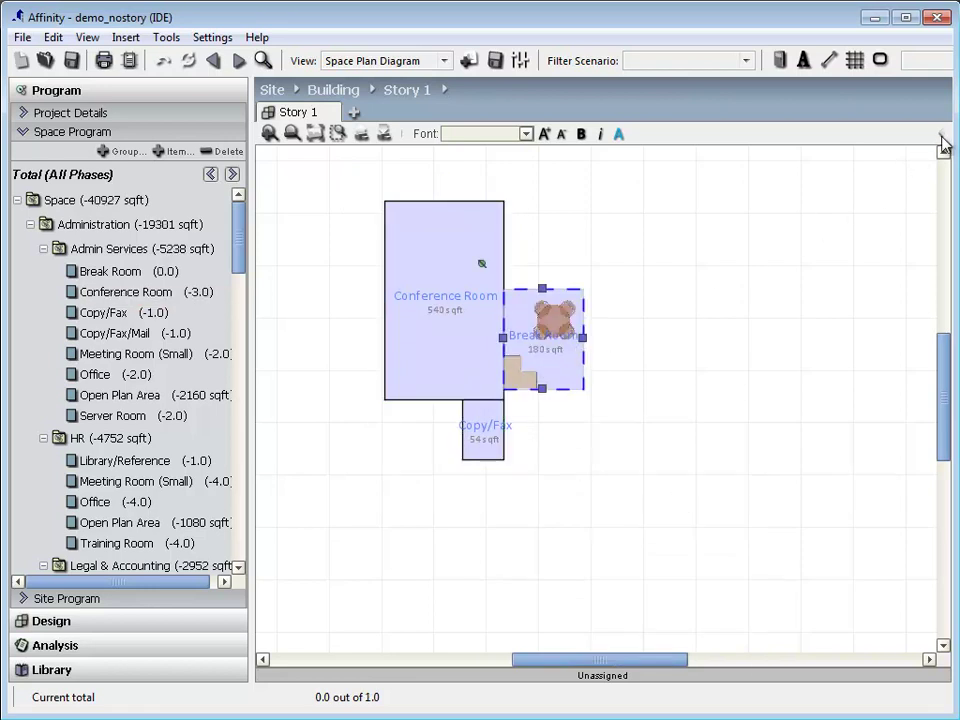
Check the Break Room's adjacency requirements, move it down against Copy/Fax, then view its Components.
{"action": "mouse_move", "coordinate": [942, 140]}
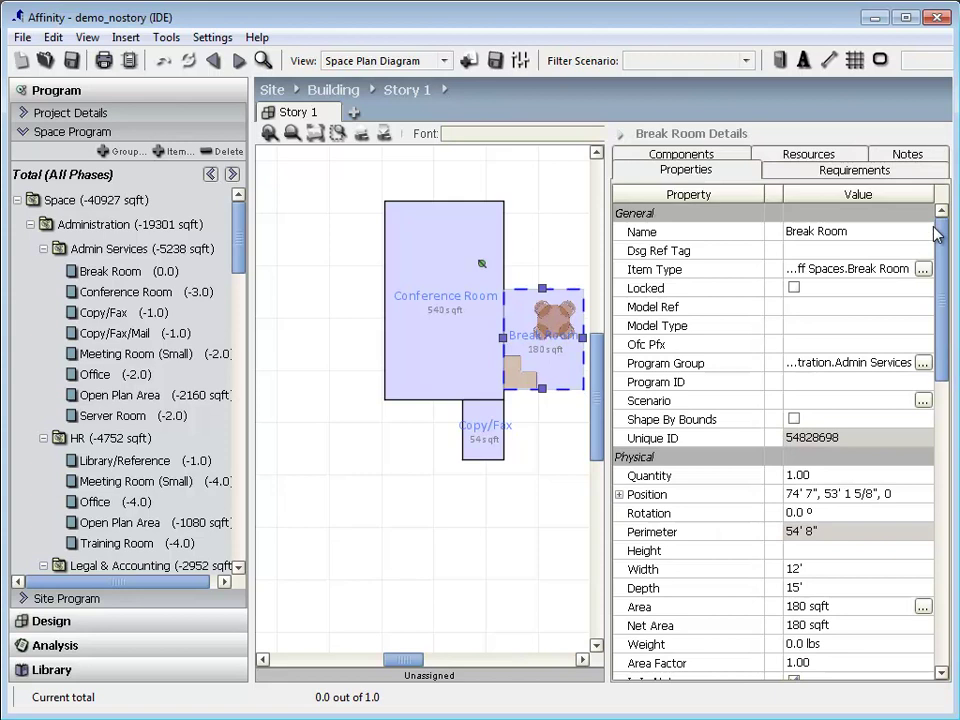
{"action": "left_click", "coordinate": [895, 177]}
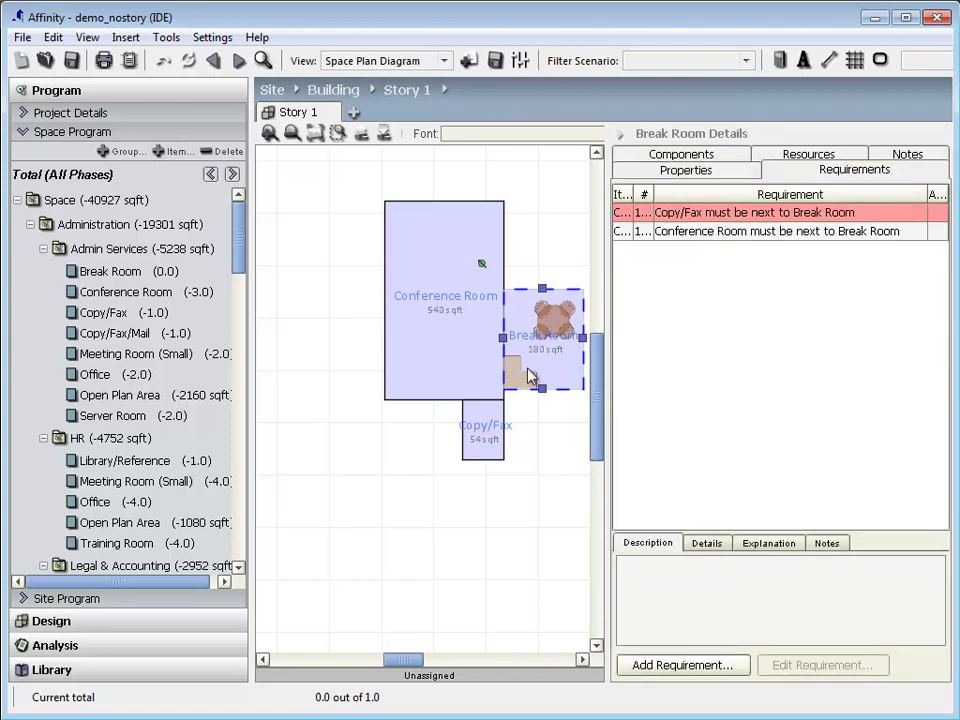
{"action": "left_click_drag", "start_coordinate": [530, 376], "coordinate": [530, 412]}
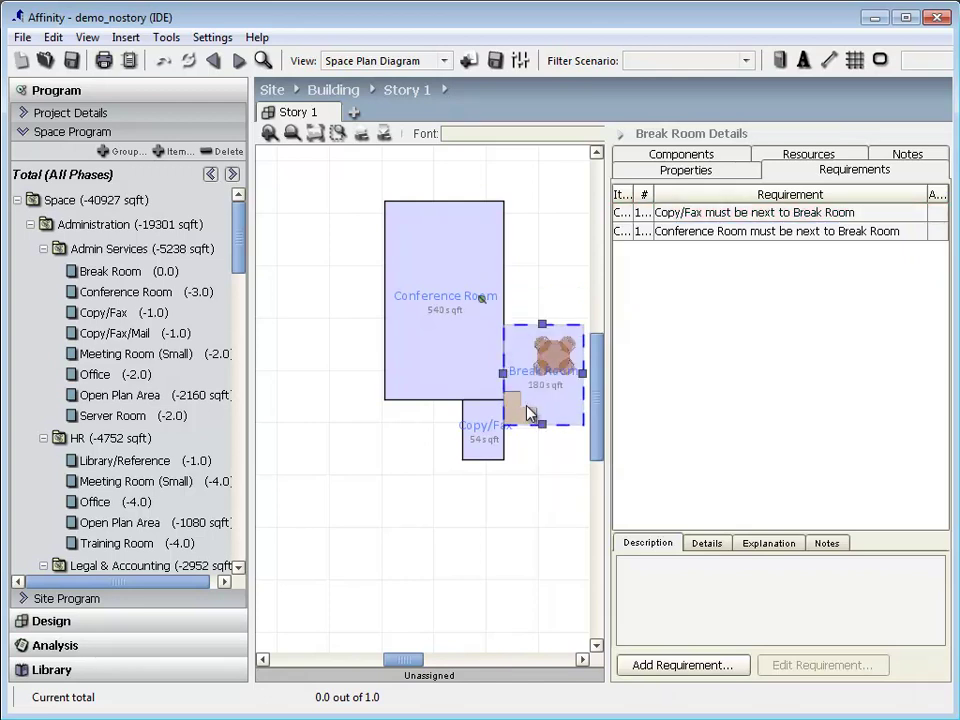
{"action": "left_click", "coordinate": [731, 156]}
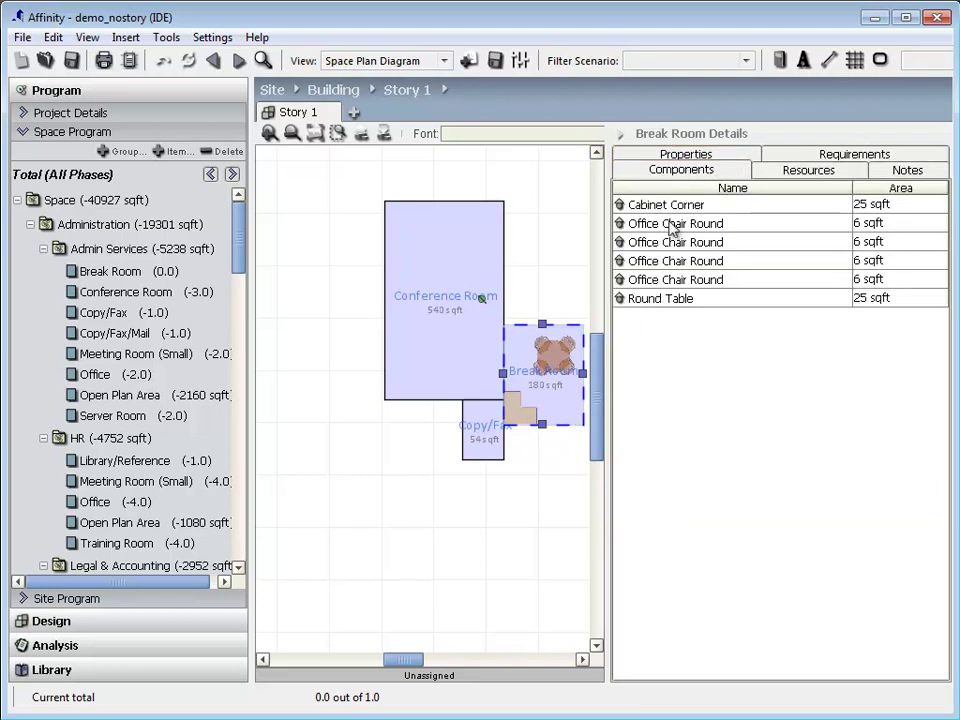
Hide the details panel, try stretching Copy/Fax left, then undo the resize.
{"action": "left_click", "coordinate": [619, 134]}
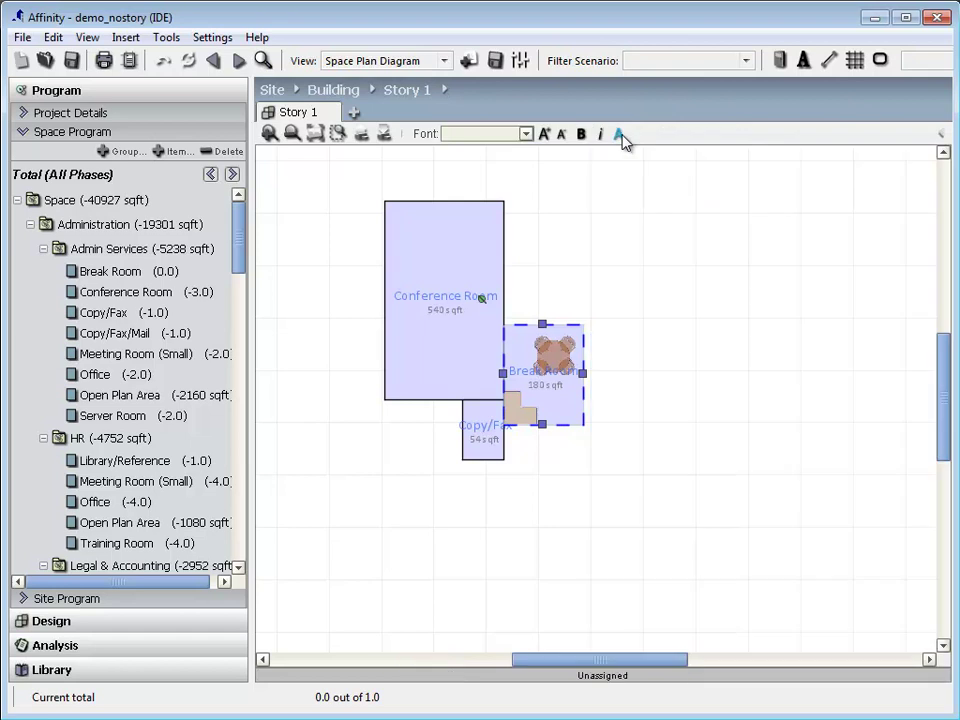
{"action": "left_click", "coordinate": [485, 443]}
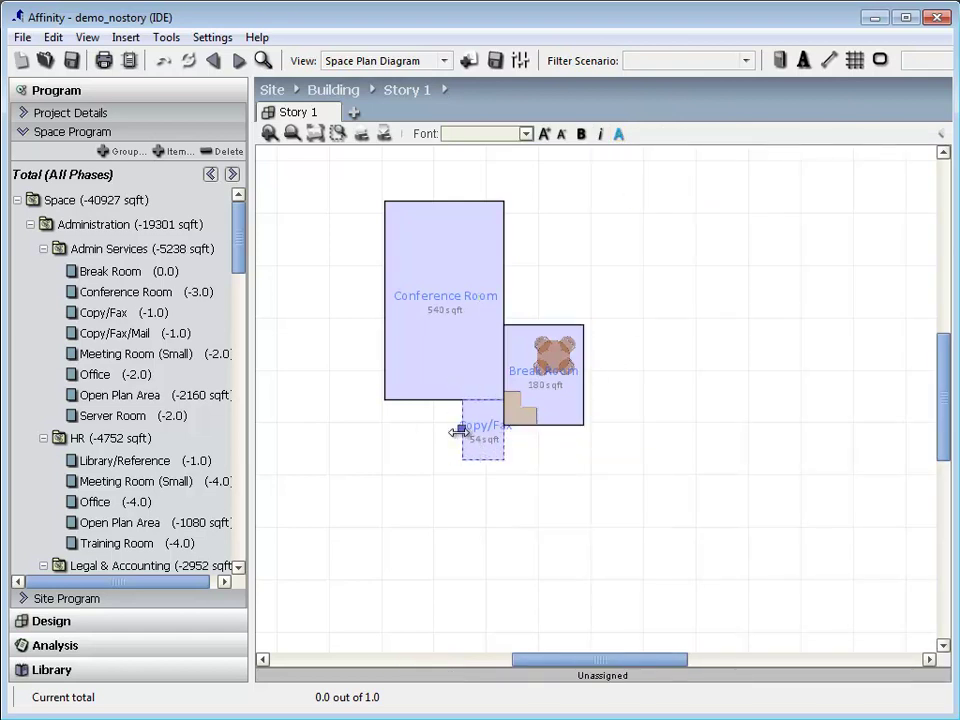
{"action": "left_click_drag", "start_coordinate": [458, 431], "coordinate": [384, 428]}
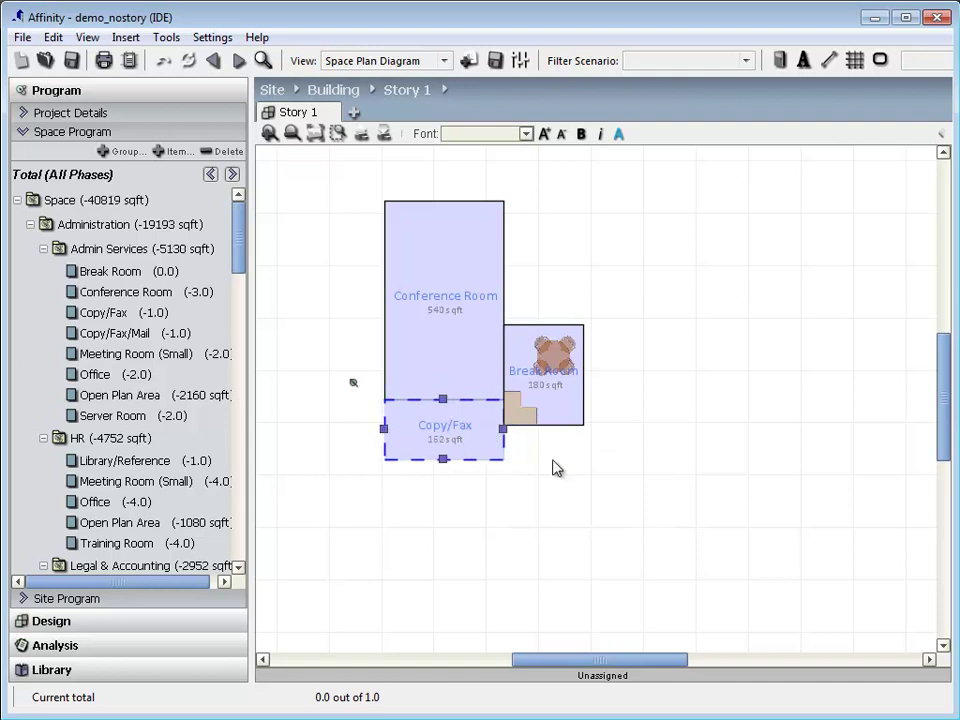
{"action": "left_click", "coordinate": [164, 60]}
Widen the Conference Room to the left and move it down flush against Copy/Fax.
{"action": "left_click", "coordinate": [385, 299]}
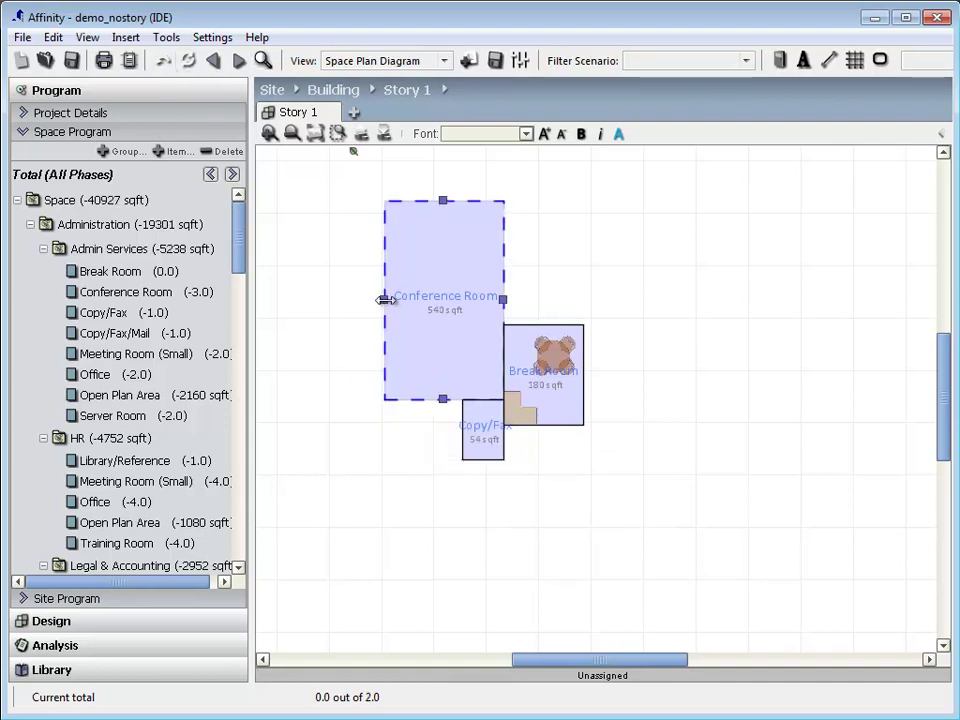
{"action": "left_click_drag", "start_coordinate": [385, 299], "coordinate": [300, 300]}
{"action": "left_click_drag", "start_coordinate": [452, 299], "coordinate": [470, 342]}
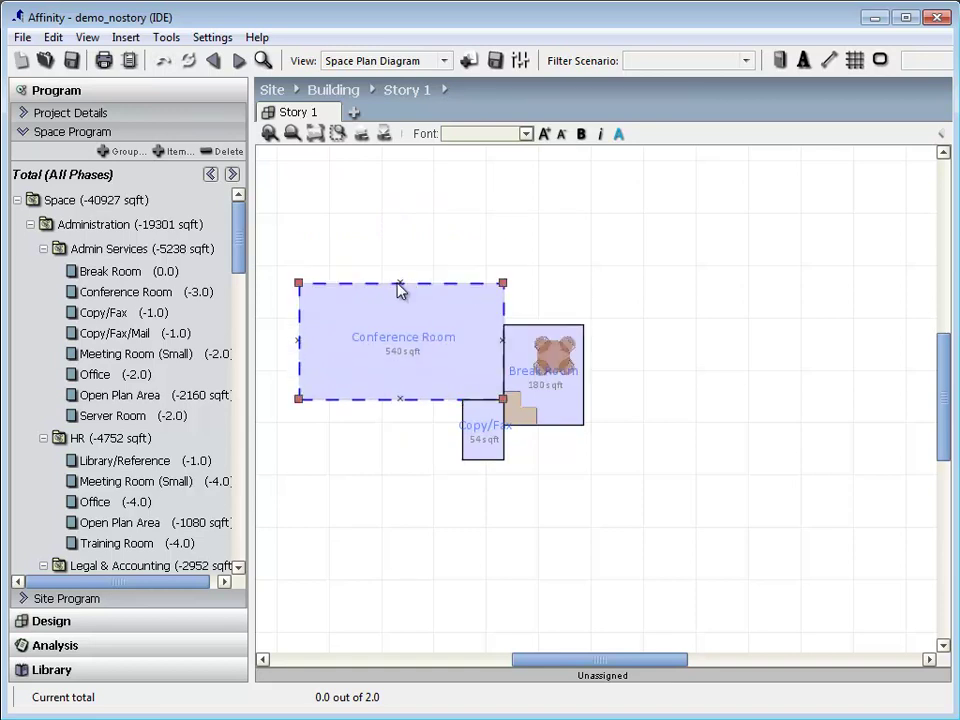
Reshape the Conference Room's top edge into a faceted peak by adding and adjusting vertices.
{"action": "left_click_drag", "start_coordinate": [397, 284], "coordinate": [397, 229]}
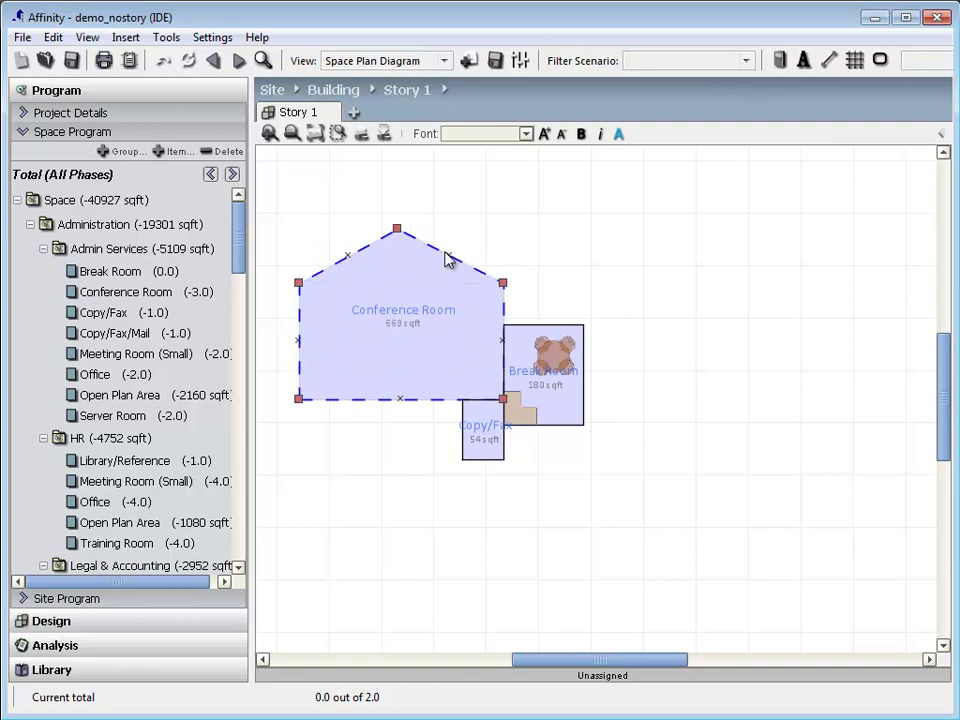
{"action": "left_click_drag", "start_coordinate": [448, 258], "coordinate": [476, 240]}
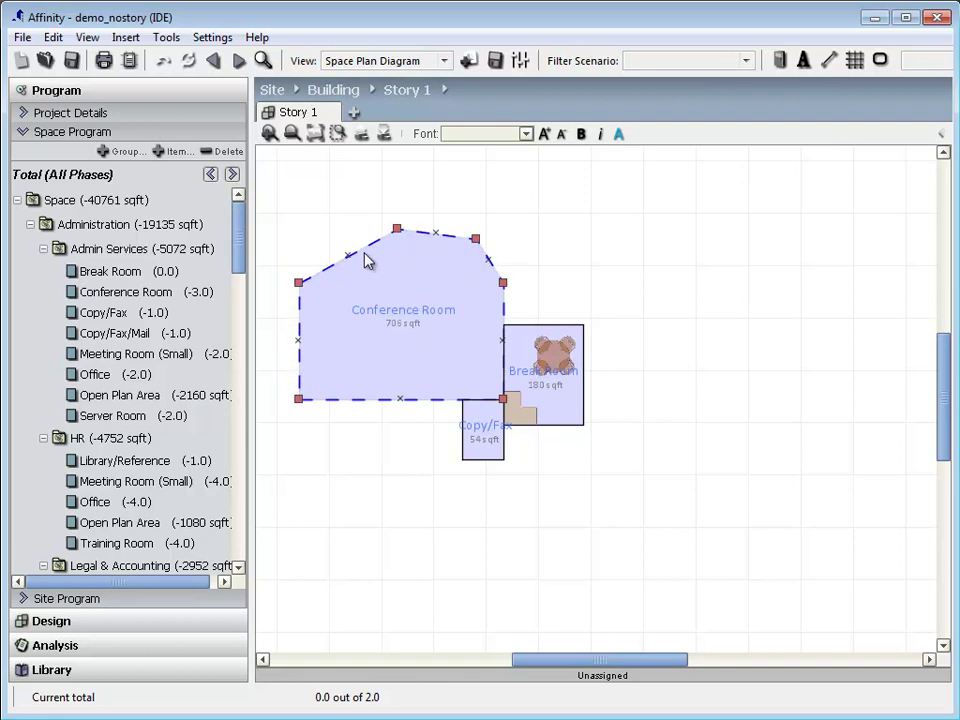
{"action": "left_click_drag", "start_coordinate": [345, 255], "coordinate": [331, 244]}
{"action": "left_click_drag", "start_coordinate": [476, 238], "coordinate": [462, 238]}
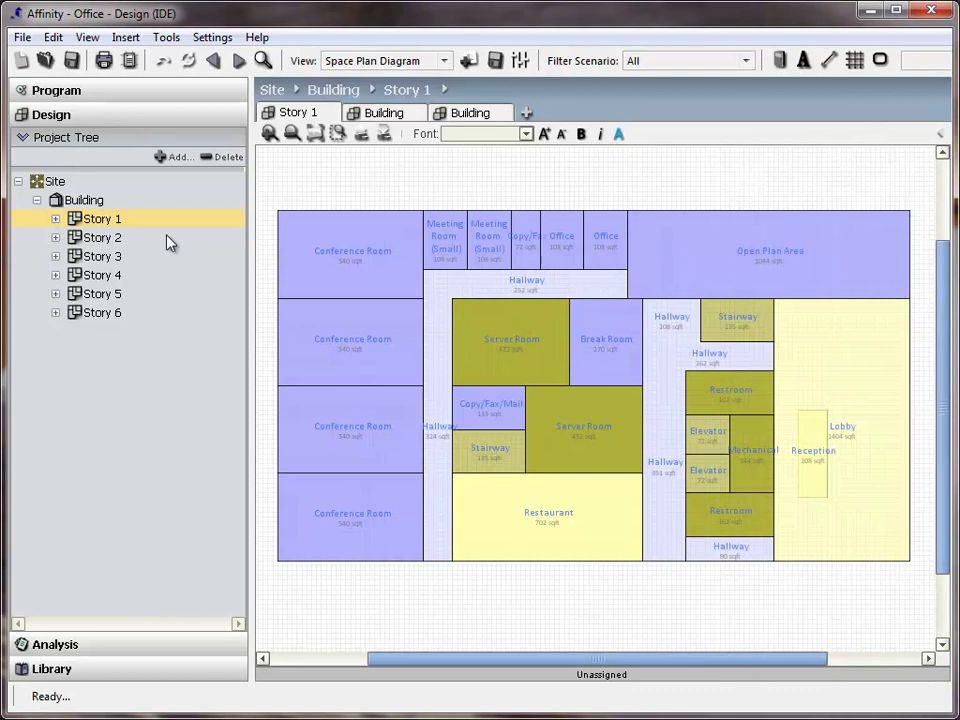
Expand and collapse Story 1 in the Project Tree, then show the Space program tree.
{"action": "left_click", "coordinate": [56, 219]}
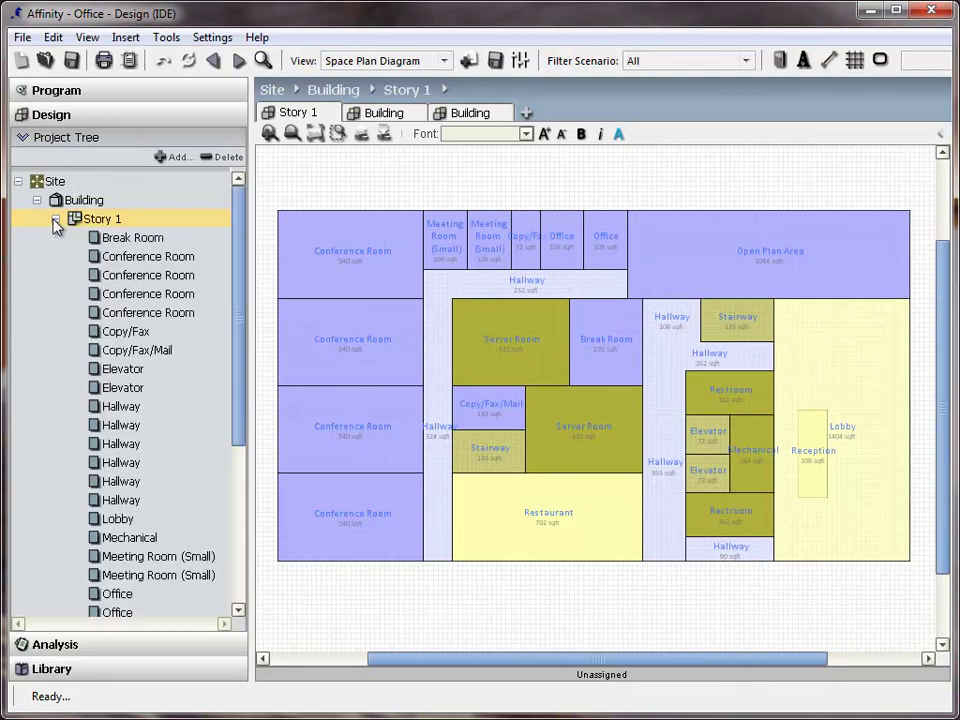
{"action": "left_click", "coordinate": [56, 219]}
{"action": "left_click", "coordinate": [56, 90]}
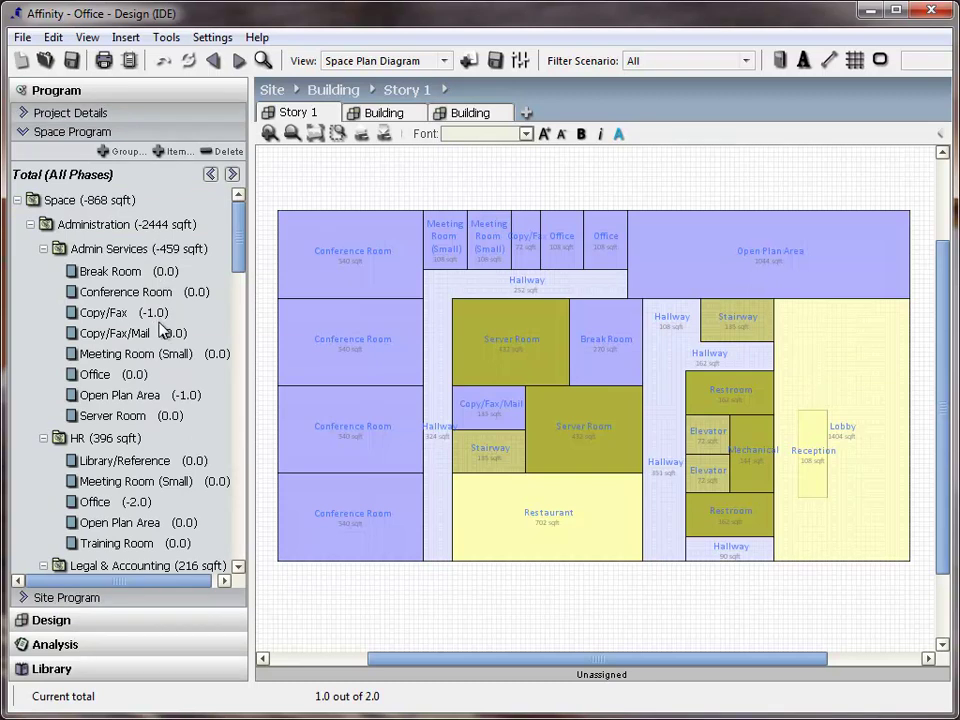
Open the Space program table, highlight violations, and switch to Program-Actual with placed spaces listed.
{"action": "double_click", "coordinate": [53, 200]}
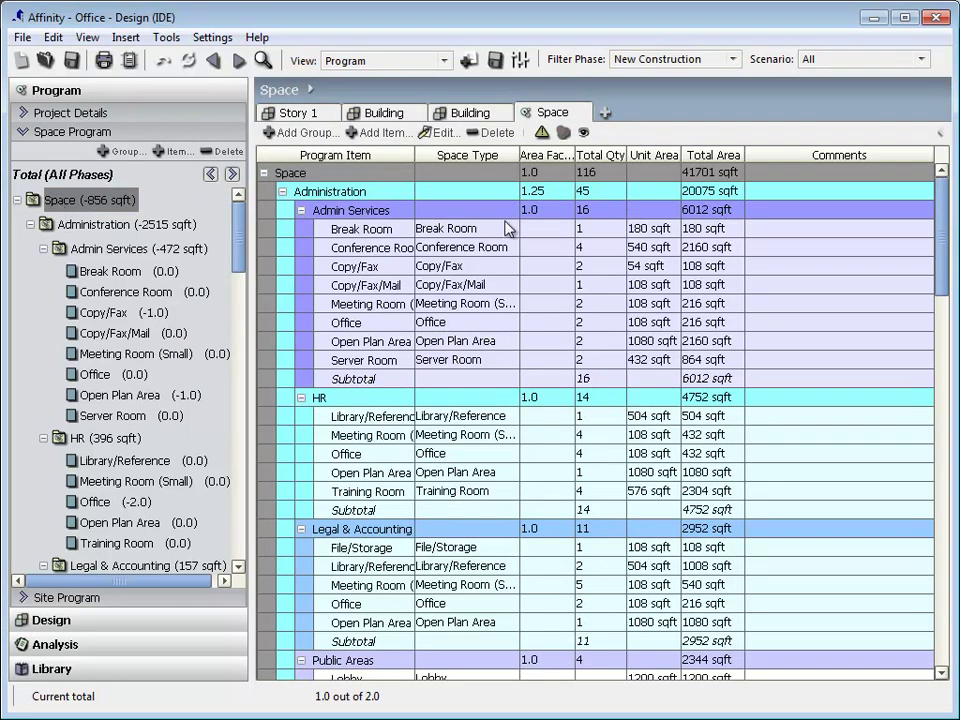
{"action": "left_click", "coordinate": [543, 133]}
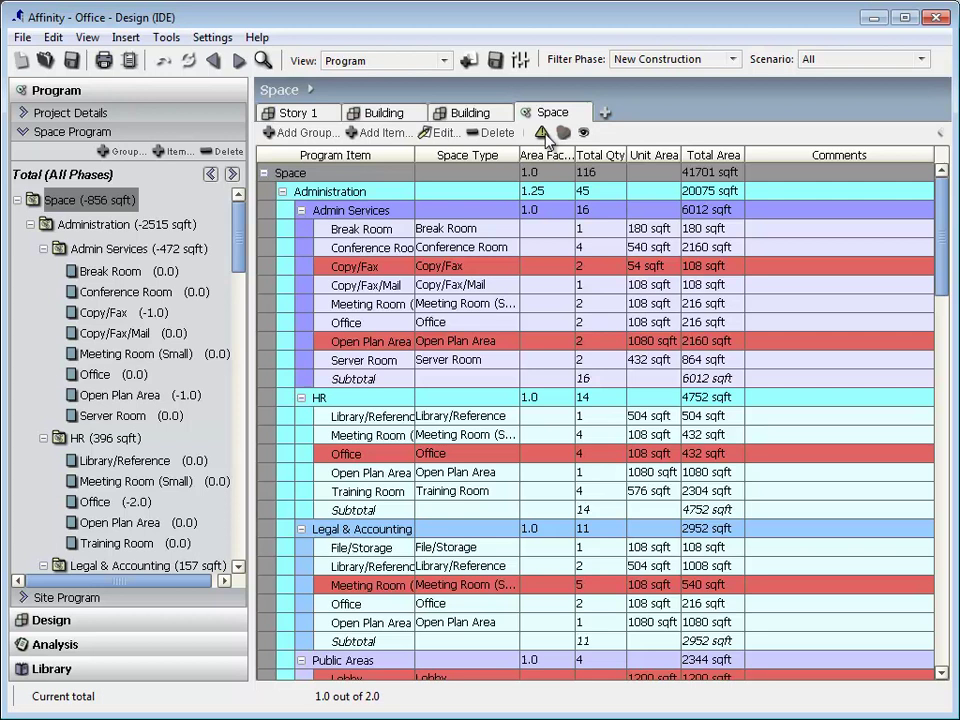
{"action": "left_click", "coordinate": [445, 62]}
{"action": "left_click", "coordinate": [424, 142]}
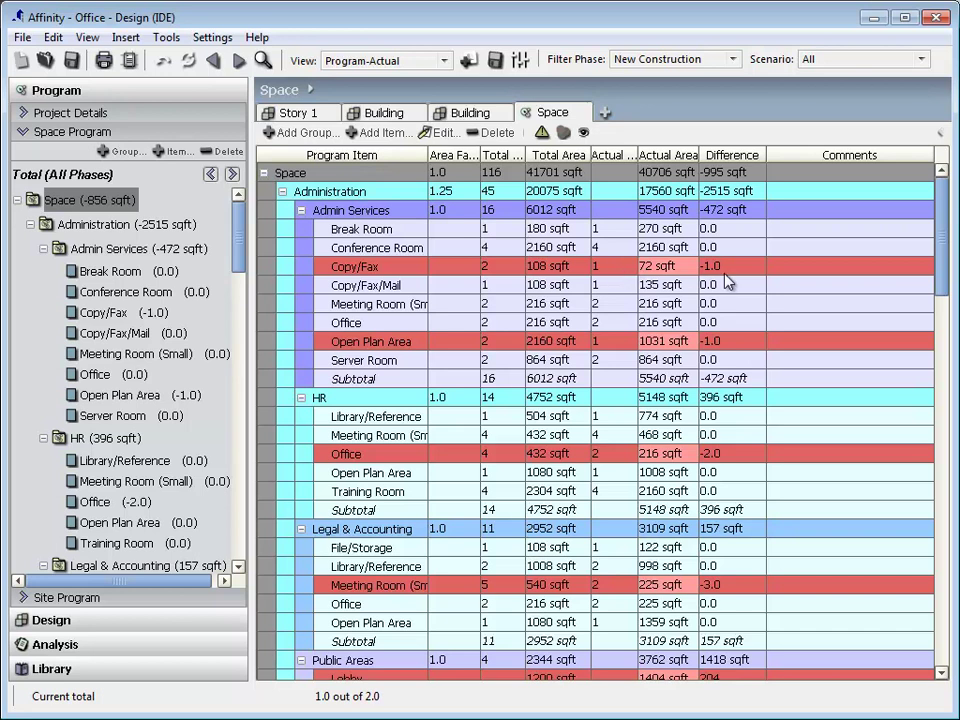
{"action": "left_click", "coordinate": [584, 133]}
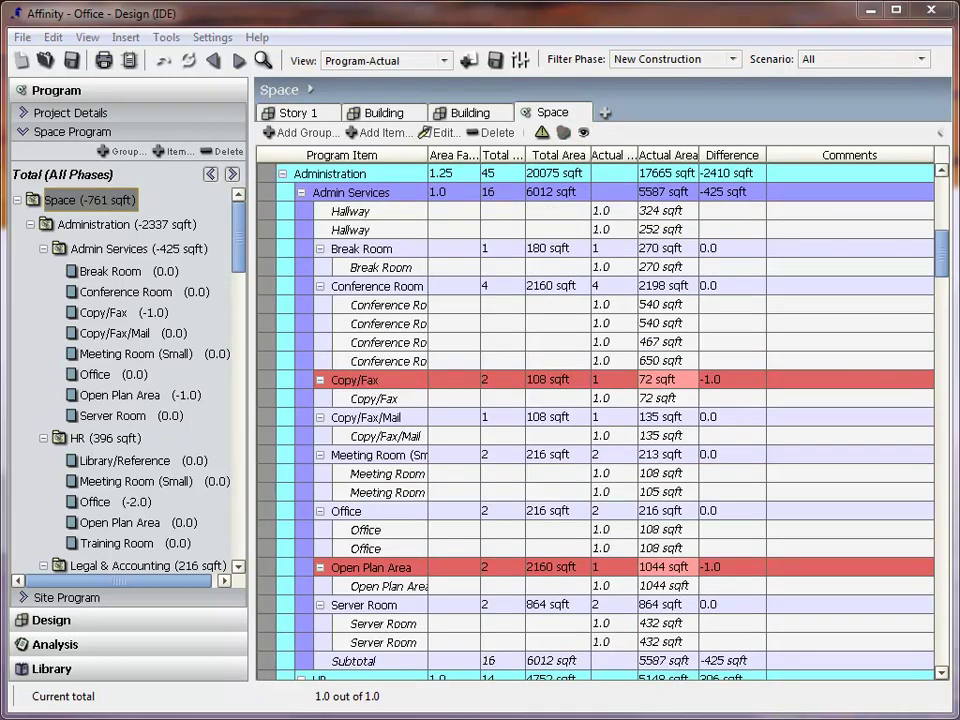
Review each placed Conference Room row, including the 467 and 650 sqft rooms, and the total row.
{"action": "left_click", "coordinate": [687, 306]}
{"action": "left_click", "coordinate": [687, 326]}
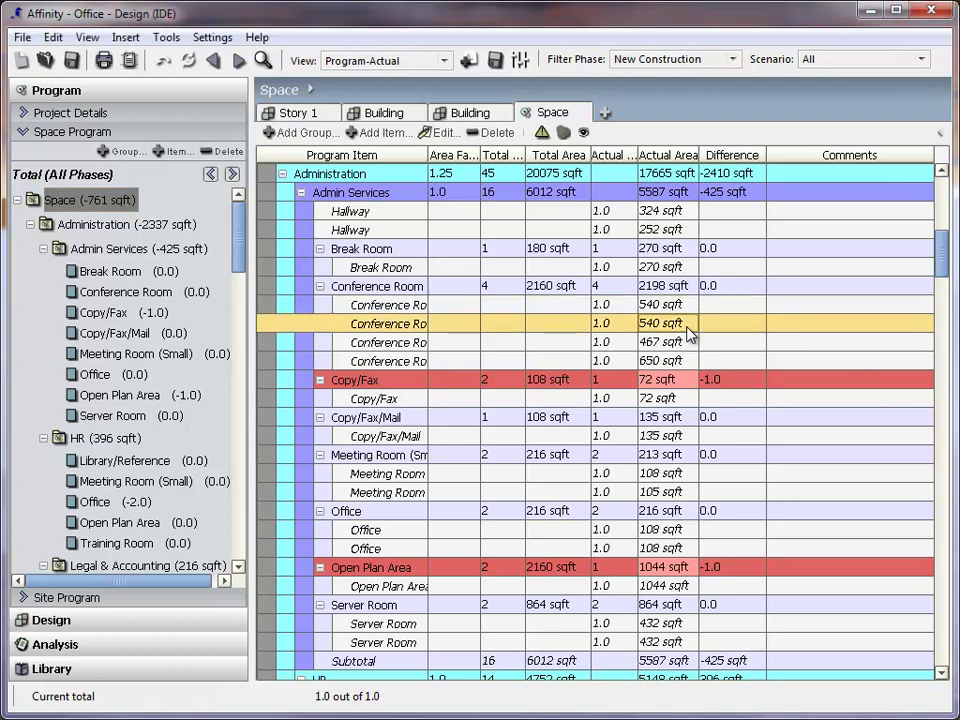
{"action": "left_click", "coordinate": [688, 342]}
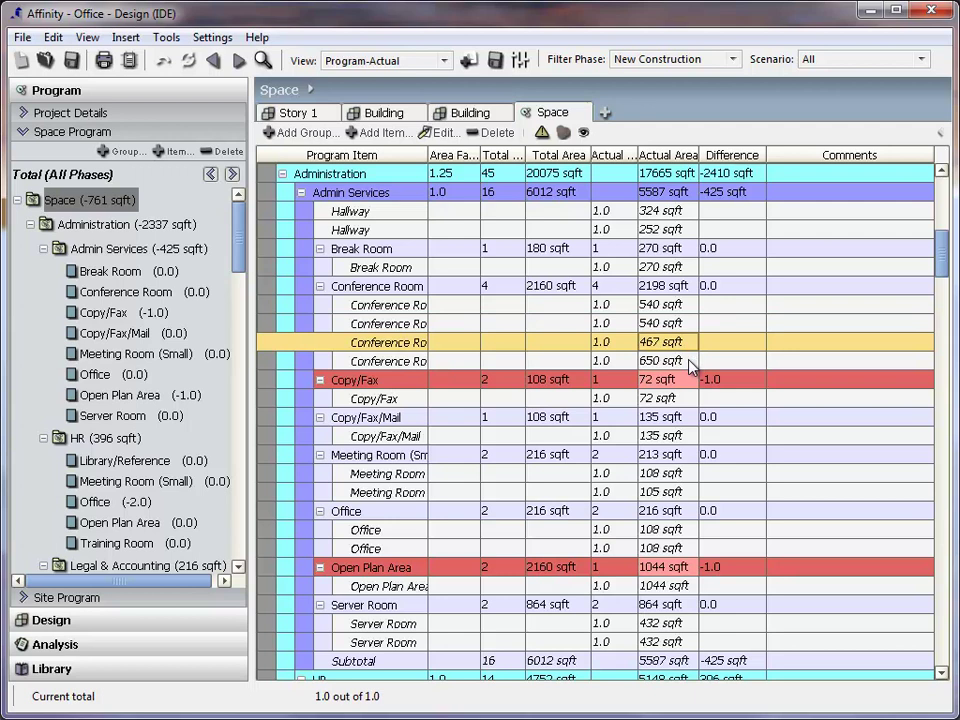
{"action": "left_click", "coordinate": [689, 361]}
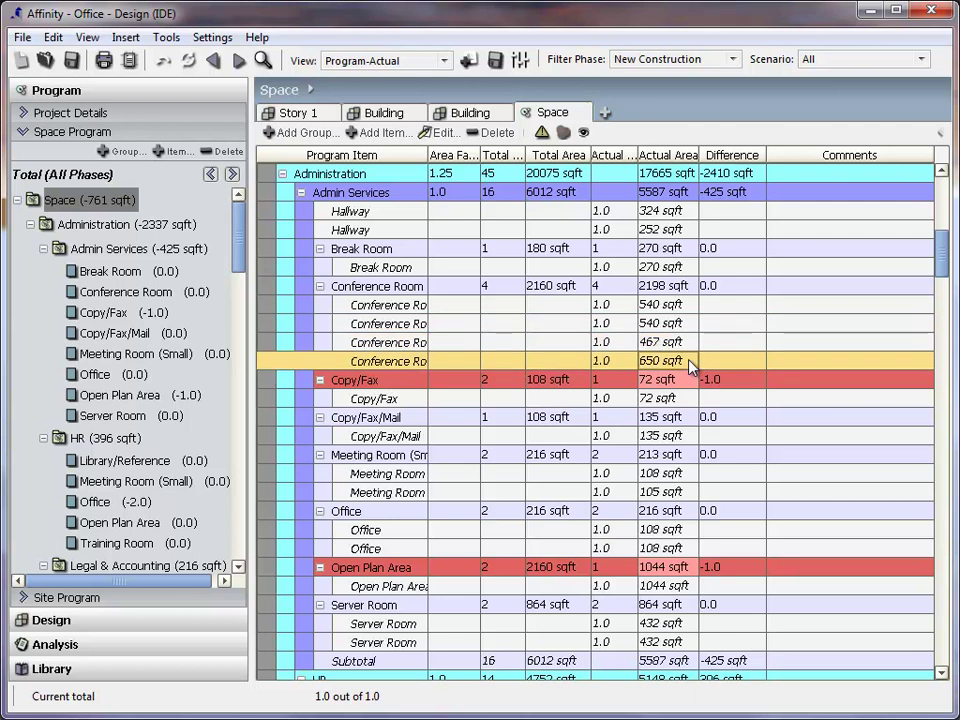
{"action": "left_click", "coordinate": [697, 290]}
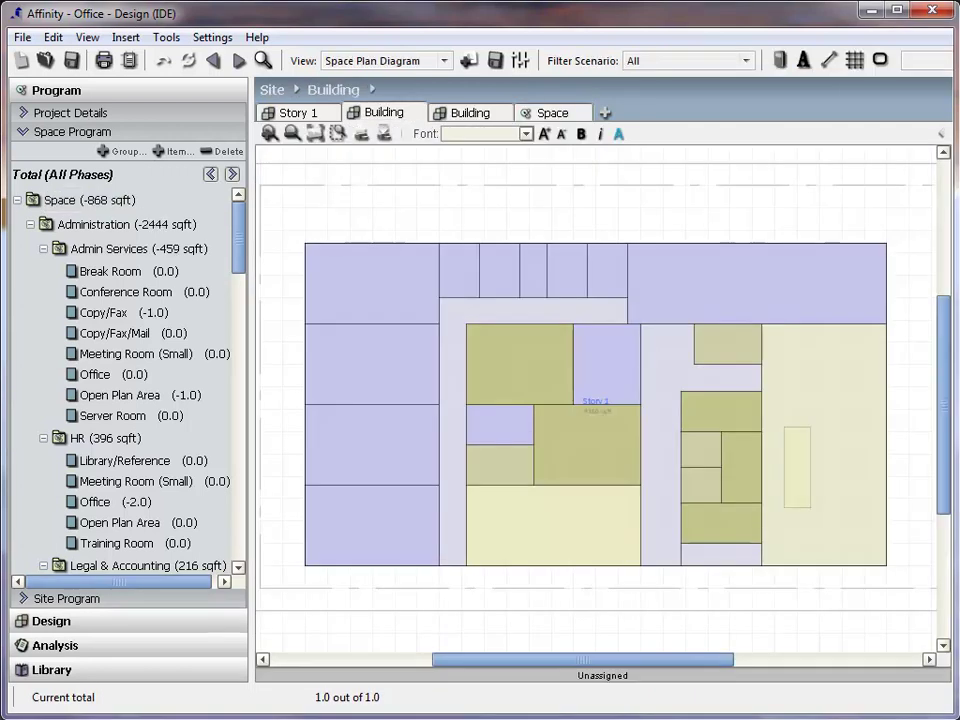
Switch to the Stacking Diagram with sub-space blocks and drag a Story 2 block up toward Story 6.
{"action": "left_click", "coordinate": [444, 61]}
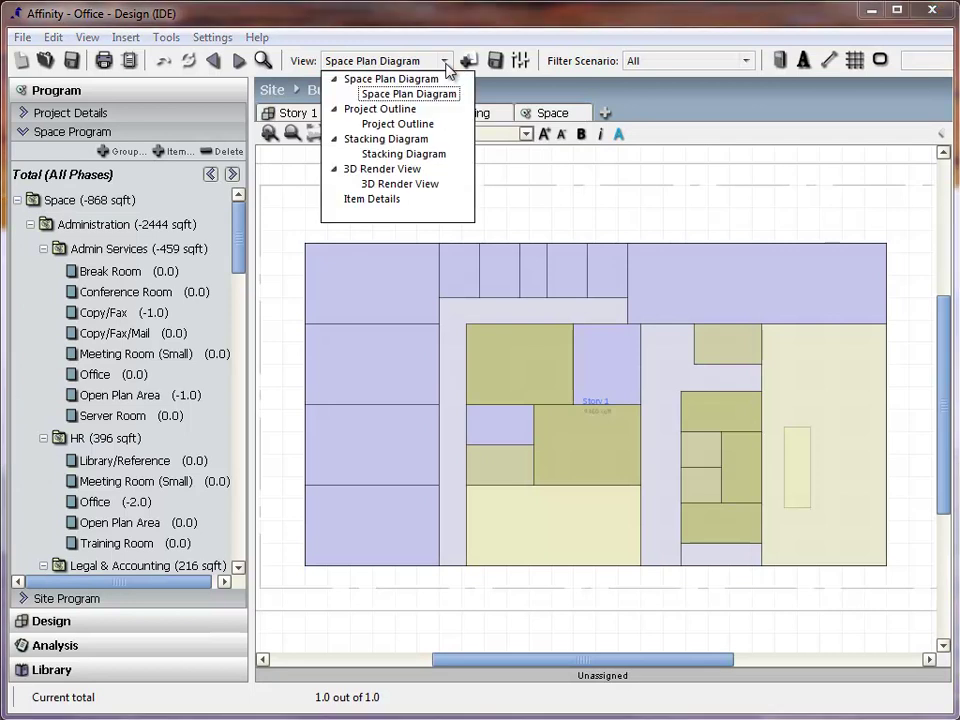
{"action": "left_click", "coordinate": [428, 156]}
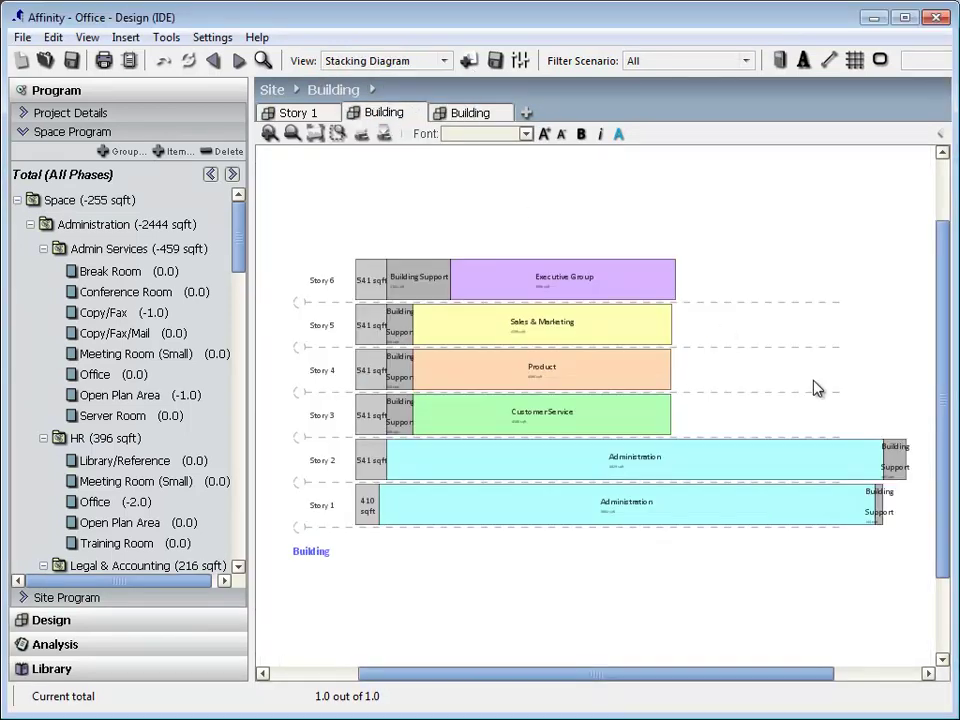
{"action": "left_click", "coordinate": [386, 135]}
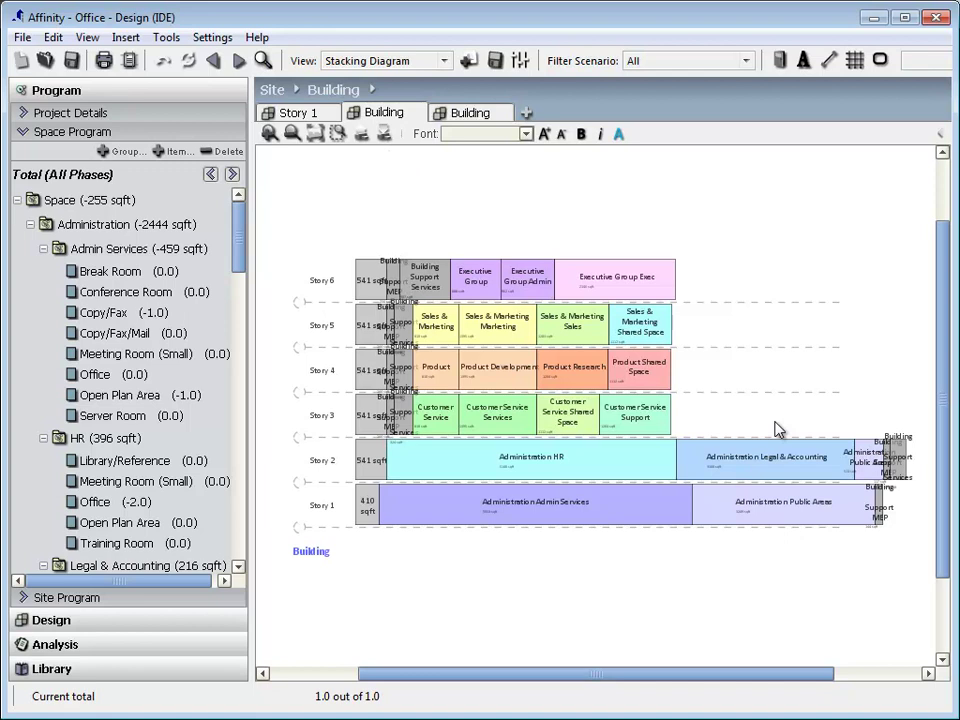
{"action": "left_click_drag", "start_coordinate": [778, 458], "coordinate": [563, 238]}
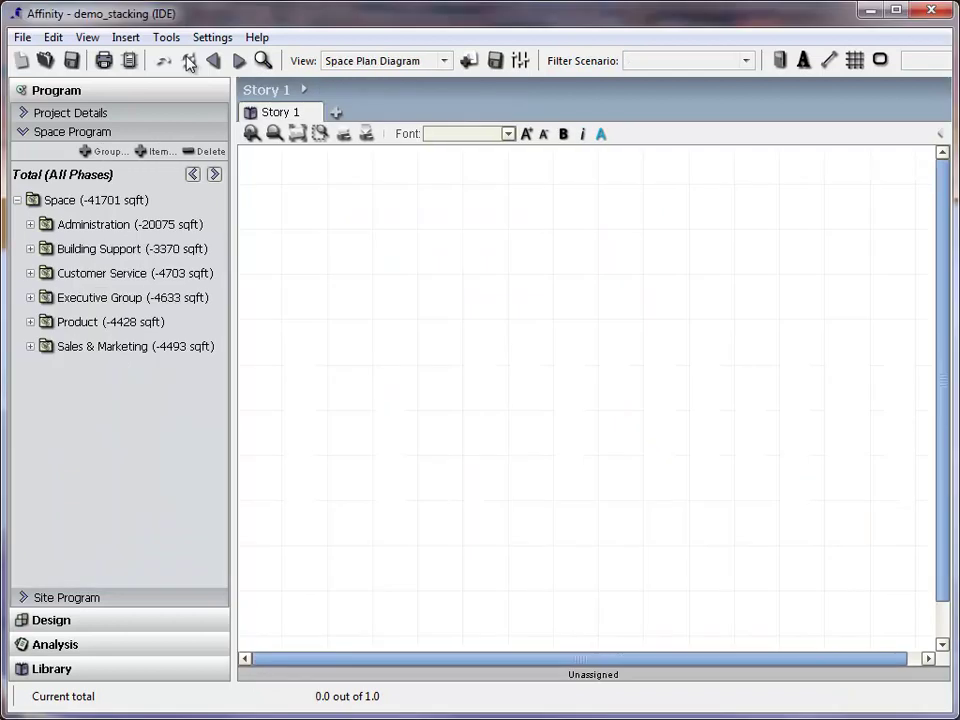
Auto-generate the stacking plan with 6000 floor area, output it to all scenarios, and view the Stacking Diagram.
{"action": "left_click", "coordinate": [166, 38]}
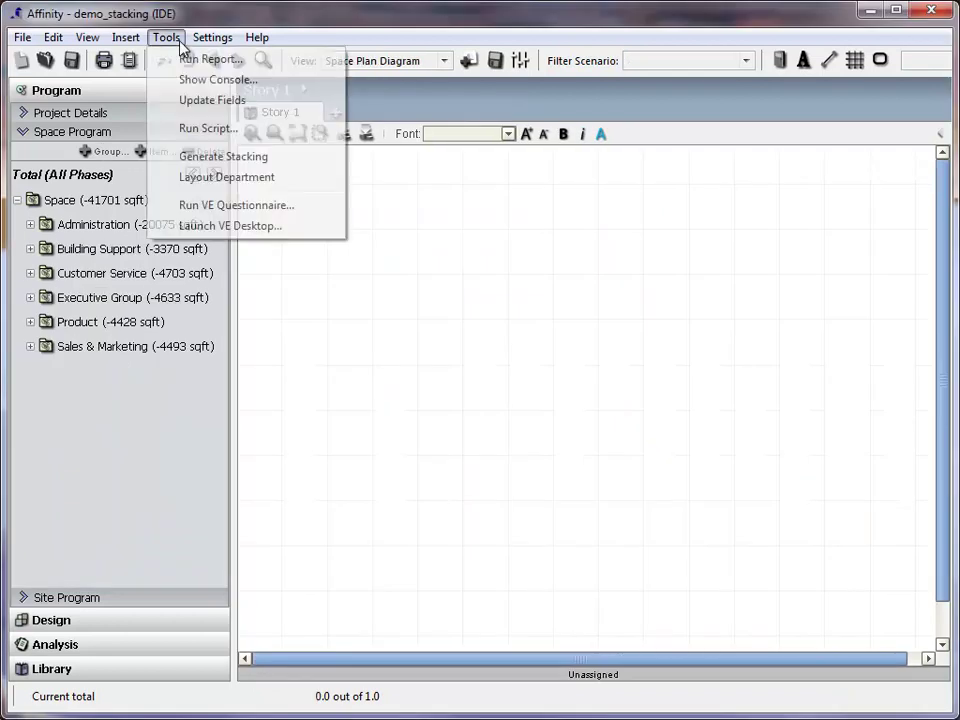
{"action": "left_click", "coordinate": [214, 157]}
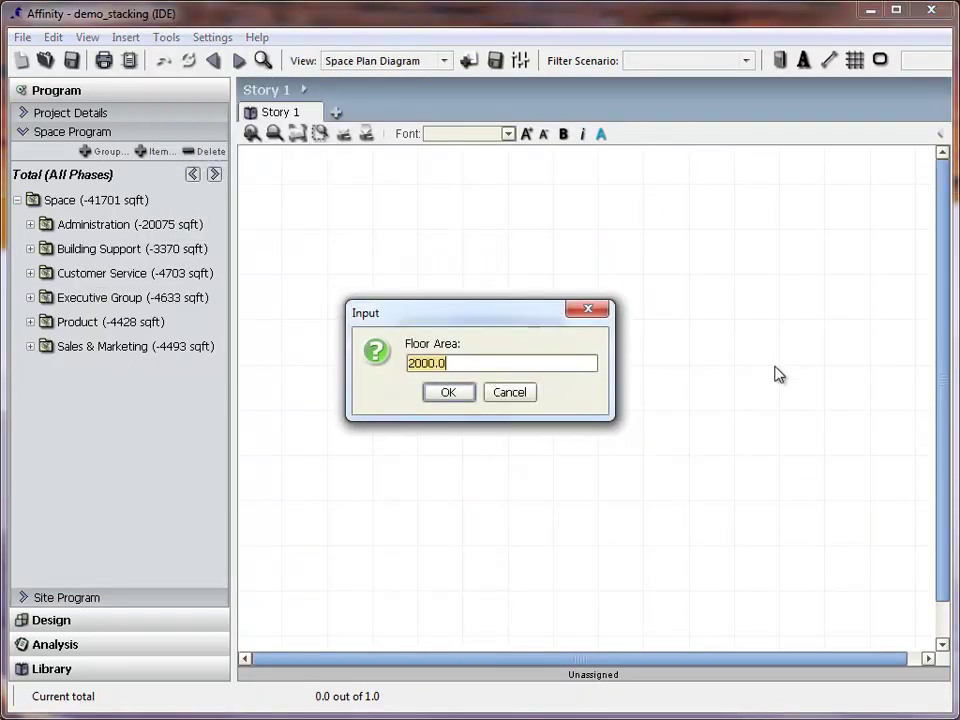
{"action": "type", "text": "6000.0"}
{"action": "left_click", "coordinate": [463, 398]}
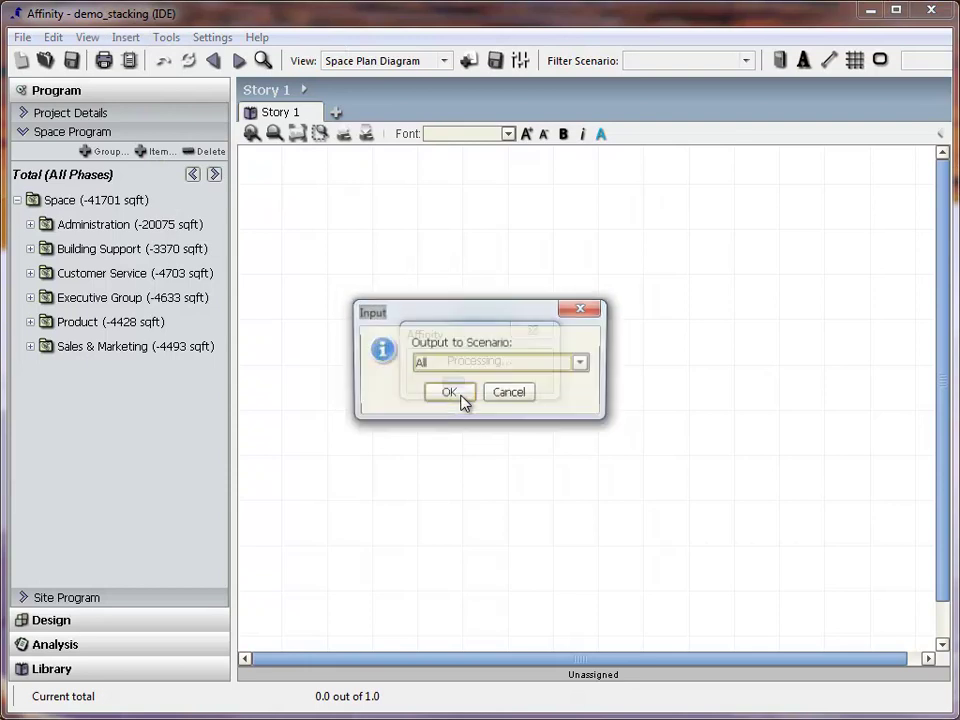
{"action": "left_click", "coordinate": [456, 394]}
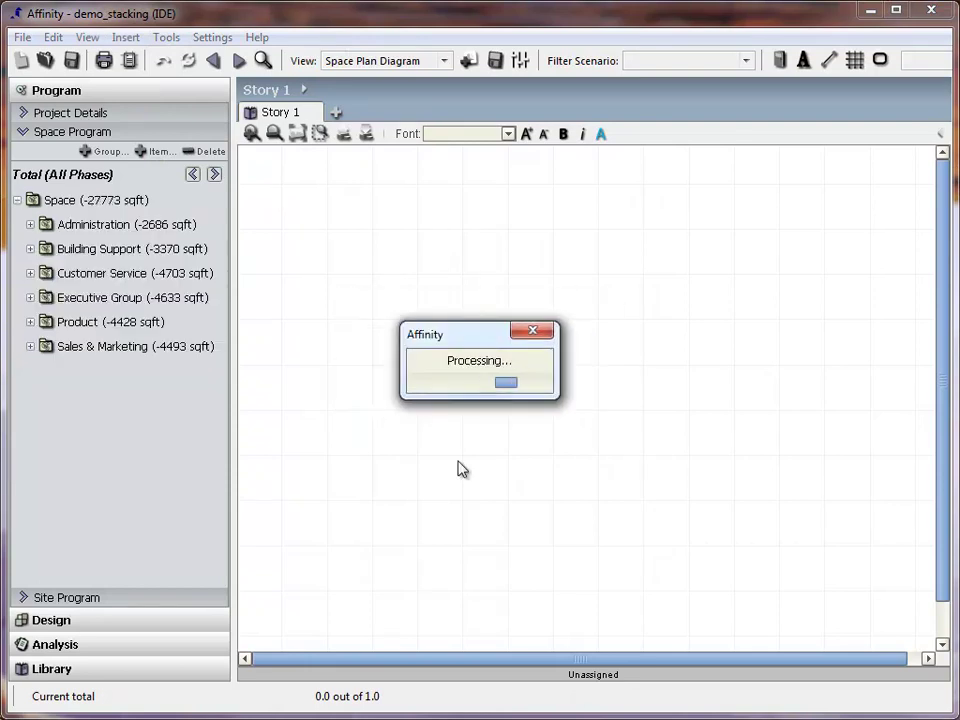
{"action": "left_click", "coordinate": [488, 411]}
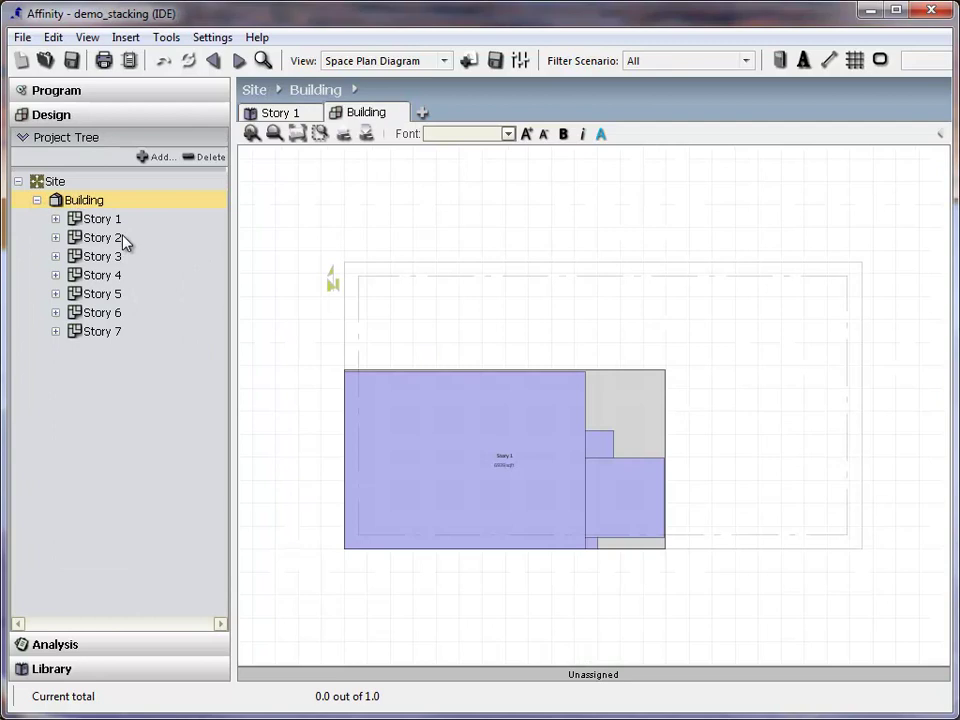
{"action": "left_click", "coordinate": [445, 61]}
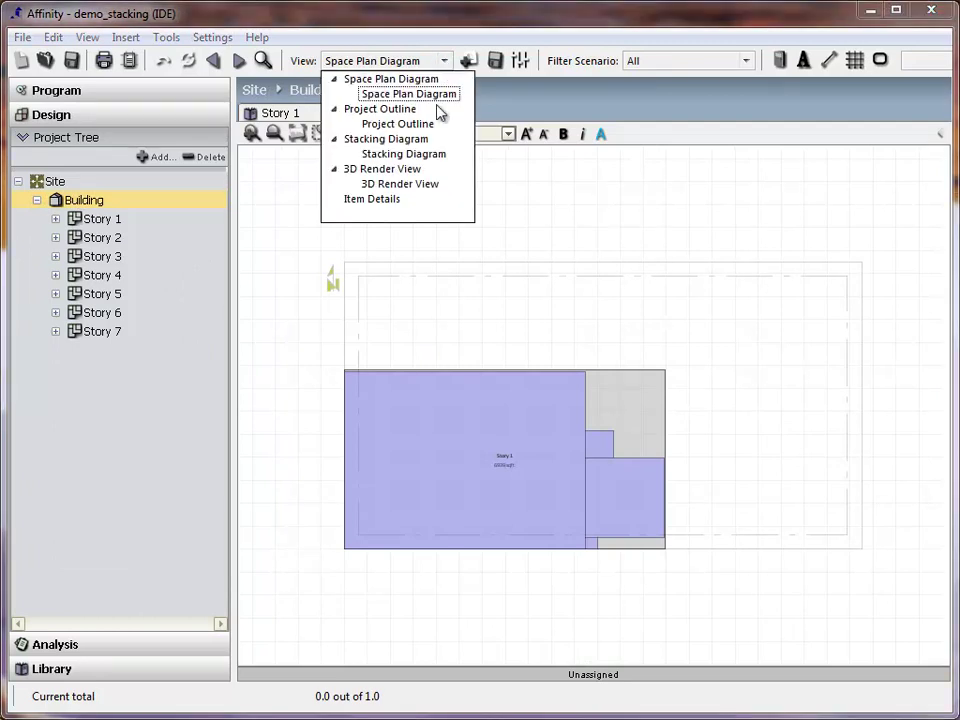
{"action": "left_click", "coordinate": [437, 155]}
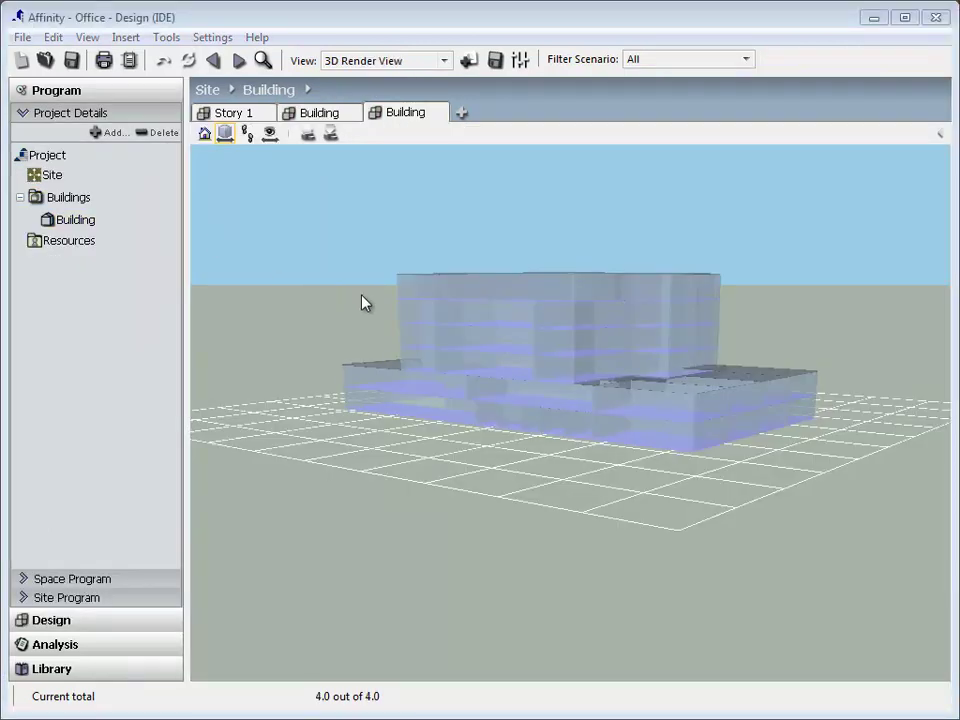
Tilt the Office design's translucent 3D massing model to look down on it from above.
{"action": "left_click_drag", "start_coordinate": [365, 303], "coordinate": [814, 480]}
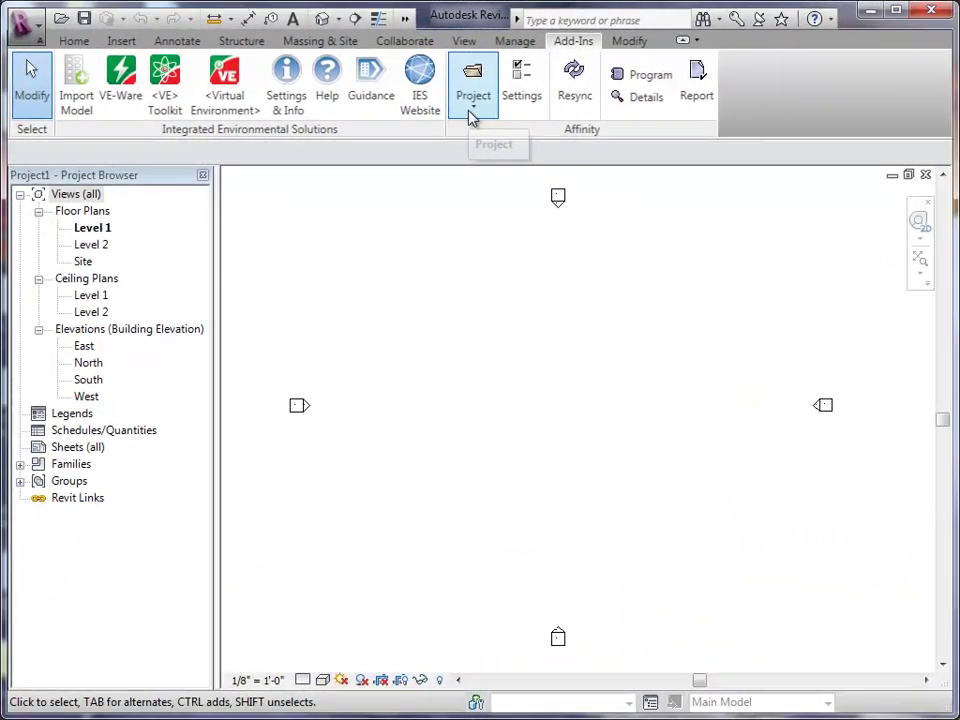
Load the ABC Clinics medical clinic .afx project, review its family and room mappings, and generate new items.
{"action": "left_click", "coordinate": [473, 116]}
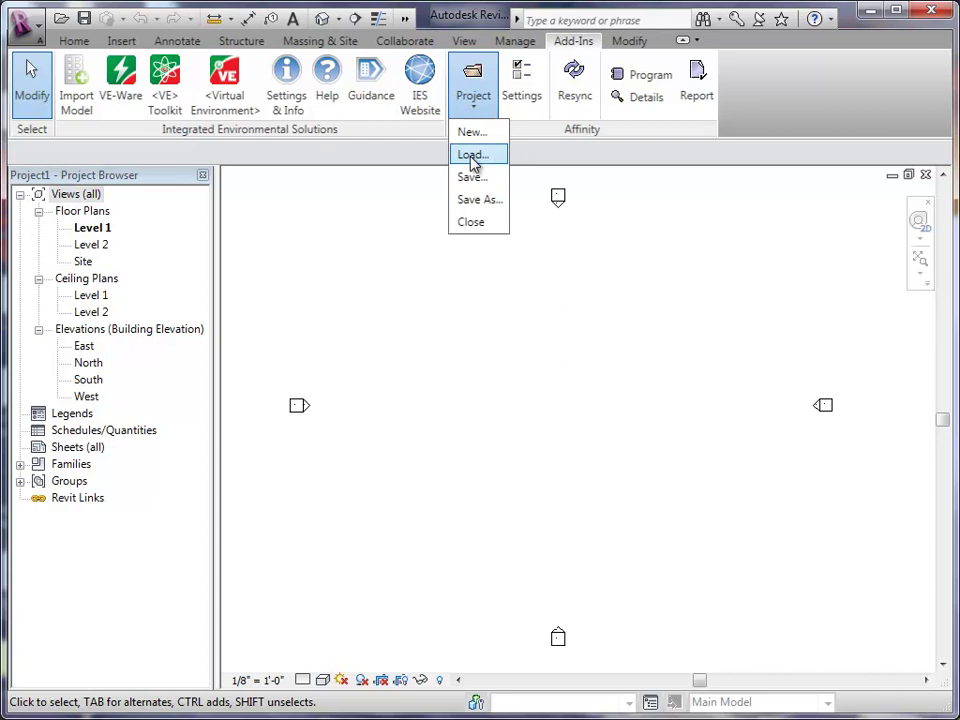
{"action": "left_click", "coordinate": [471, 158]}
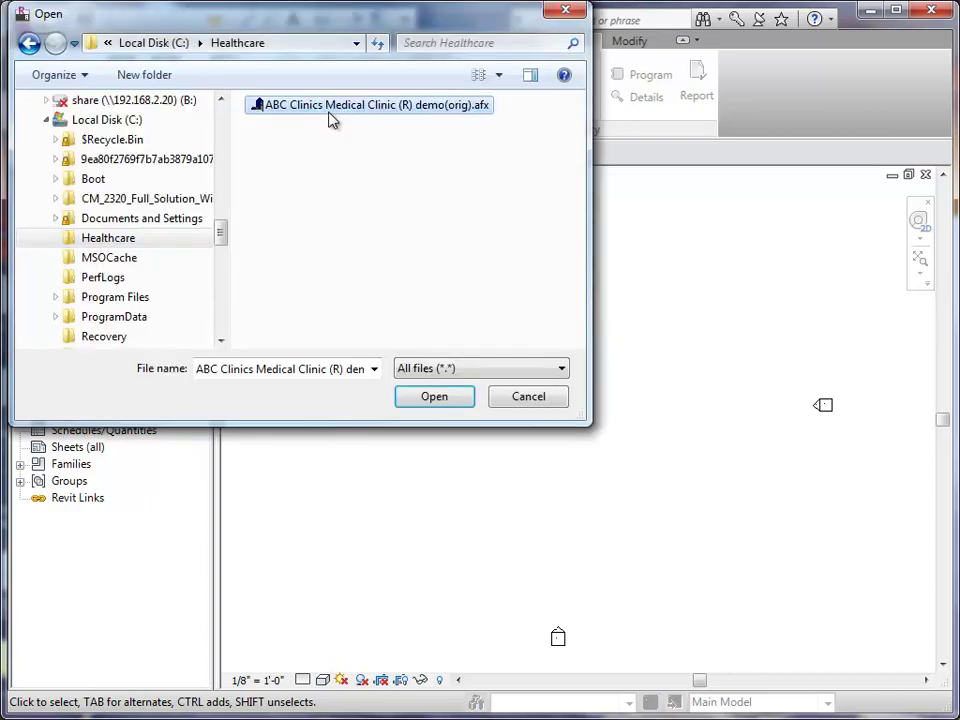
{"action": "left_click", "coordinate": [445, 398]}
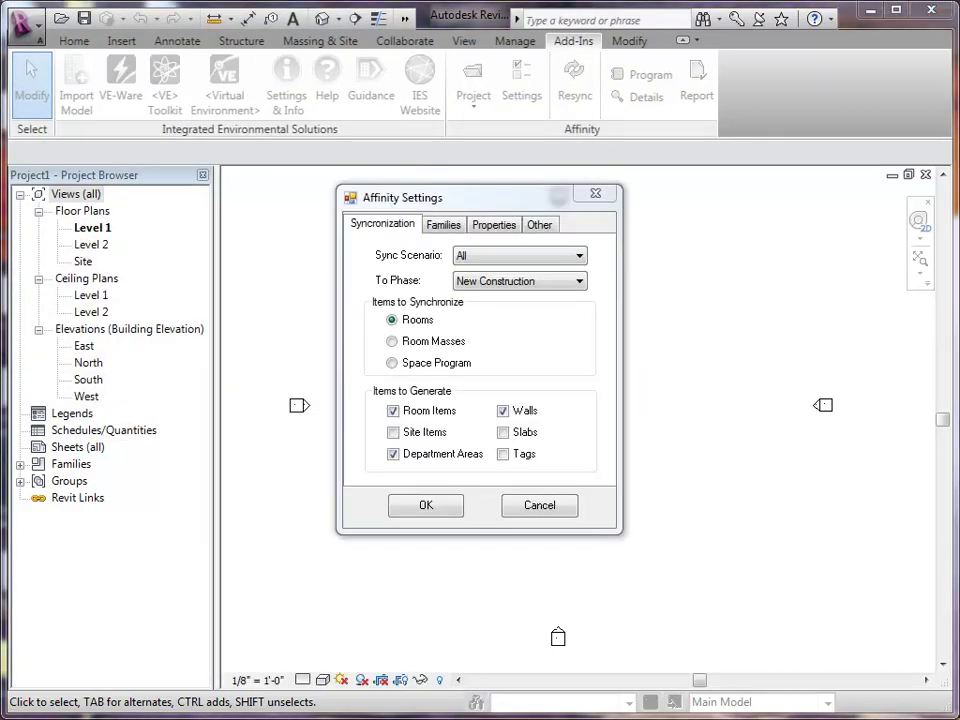
{"action": "left_click", "coordinate": [441, 228]}
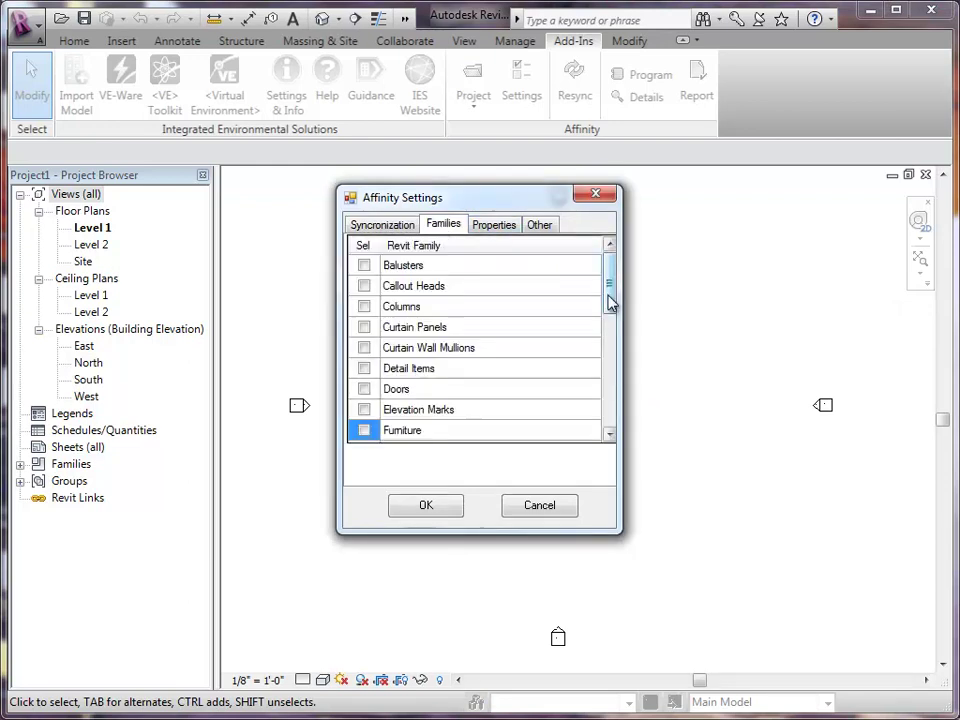
{"action": "left_click", "coordinate": [503, 228]}
{"action": "left_click", "coordinate": [426, 505]}
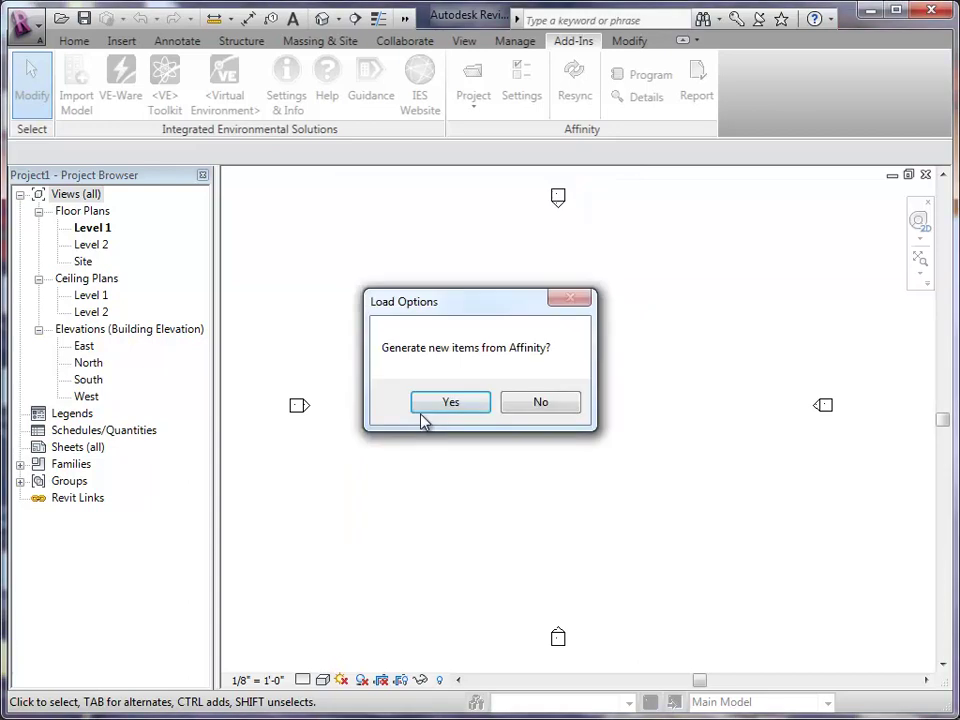
{"action": "left_click", "coordinate": [447, 404]}
Fit the clinic plan in view and inspect room E2's Affinity details.
{"action": "left_click", "coordinate": [920, 262]}
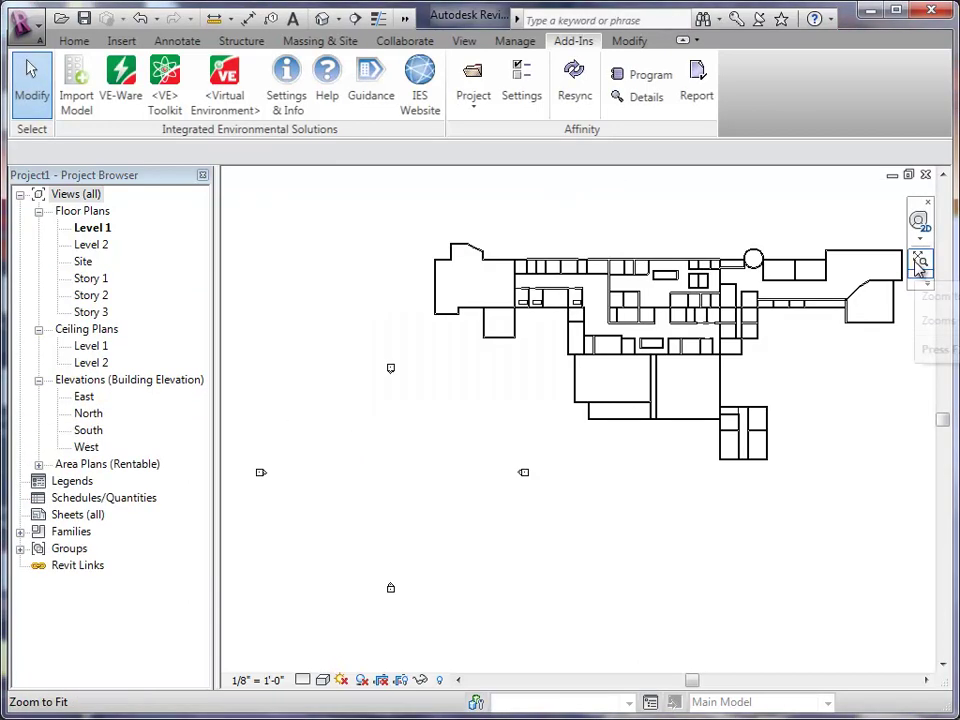
{"action": "left_click", "coordinate": [473, 277]}
{"action": "left_click_drag", "start_coordinate": [208, 321], "coordinate": [201, 354]}
{"action": "left_click", "coordinate": [573, 41]}
{"action": "left_click", "coordinate": [640, 95]}
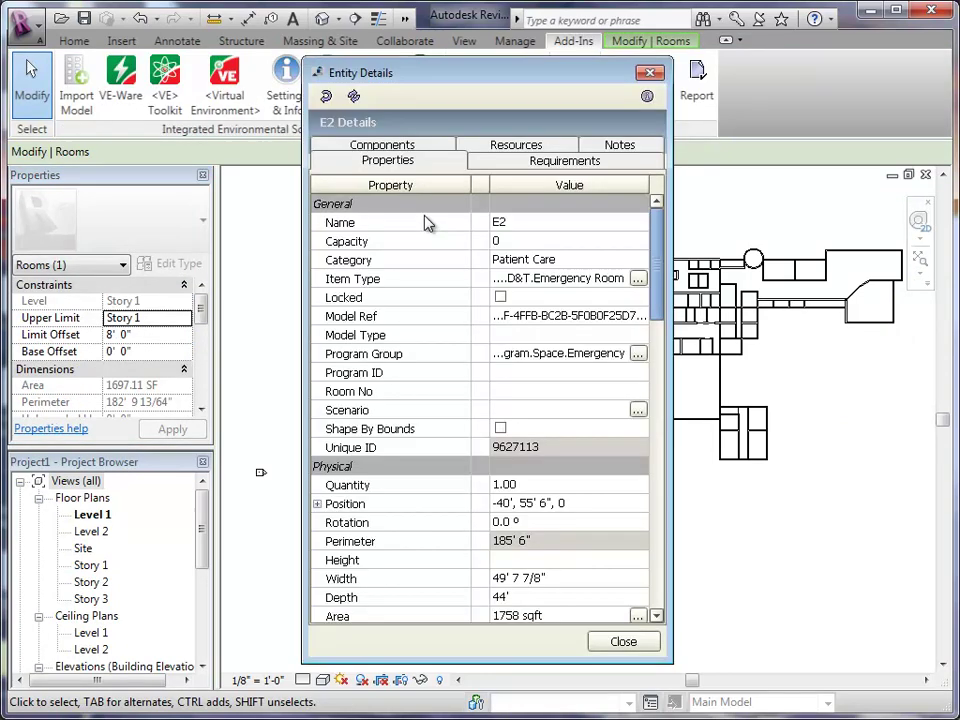
{"action": "left_click_drag", "start_coordinate": [659, 249], "coordinate": [660, 337]}
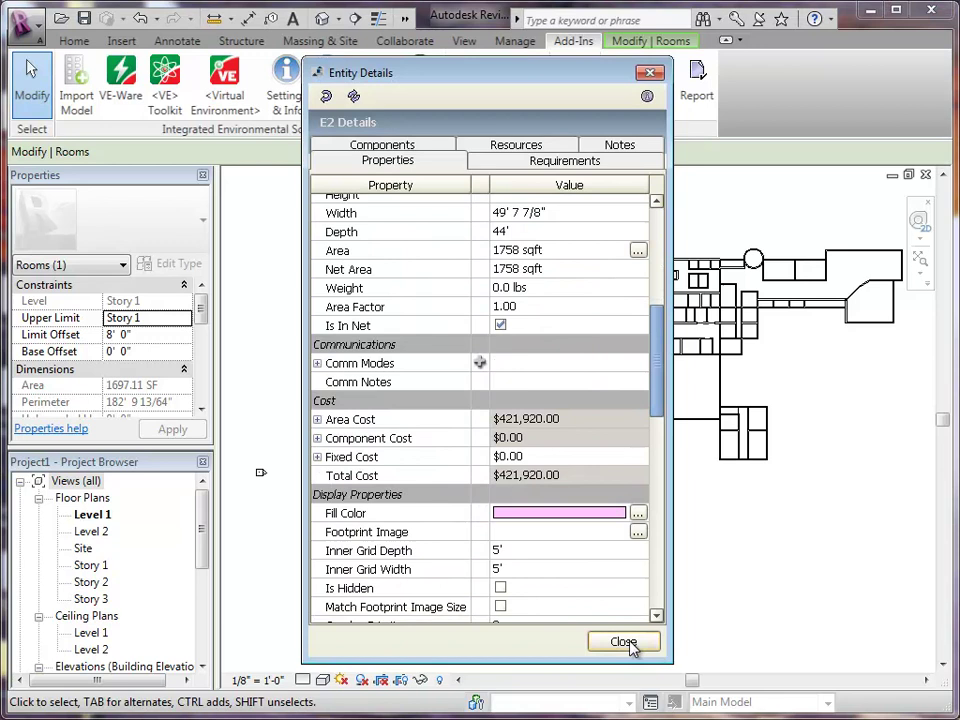
{"action": "left_click", "coordinate": [625, 643]}
Drag the plan's left end wall further left and start the Affinity Resync.
{"action": "left_click", "coordinate": [426, 282]}
{"action": "left_click_drag", "start_coordinate": [426, 284], "coordinate": [409, 288]}
{"action": "left_click", "coordinate": [573, 41]}
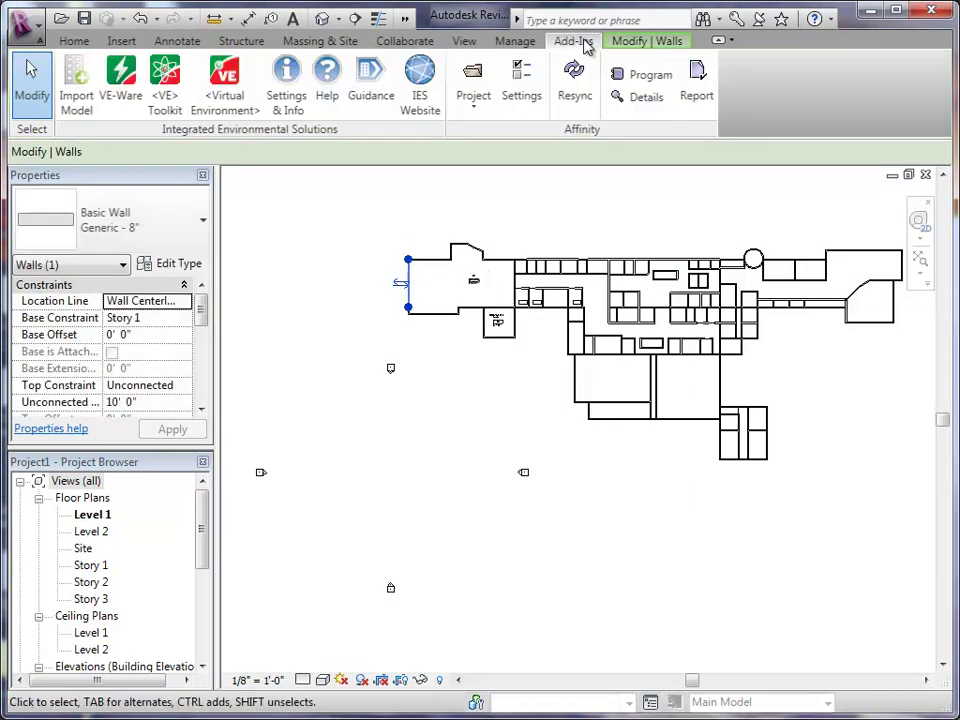
{"action": "left_click", "coordinate": [577, 92]}
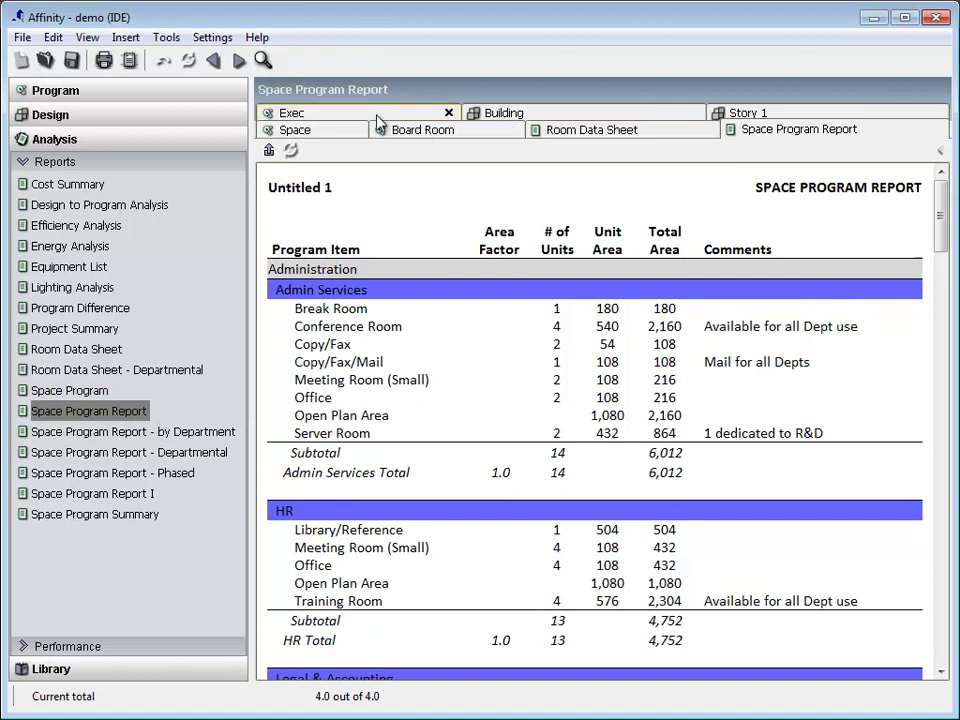
Set the Break Room total quantity to 2 and refresh the Space Program Report.
{"action": "left_click", "coordinate": [320, 132]}
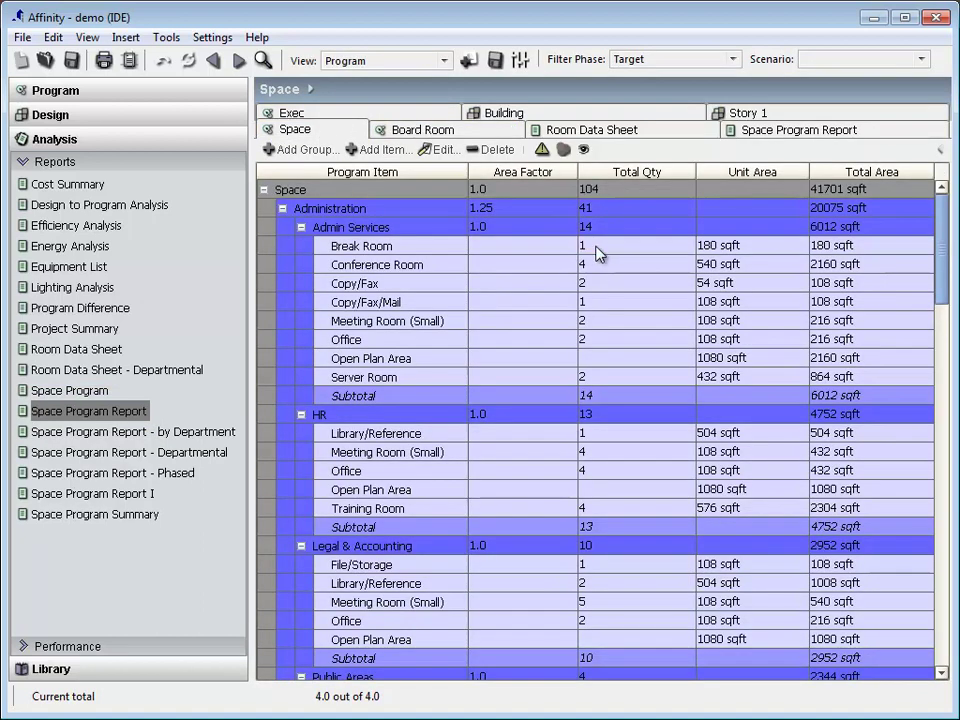
{"action": "double_click", "coordinate": [597, 246]}
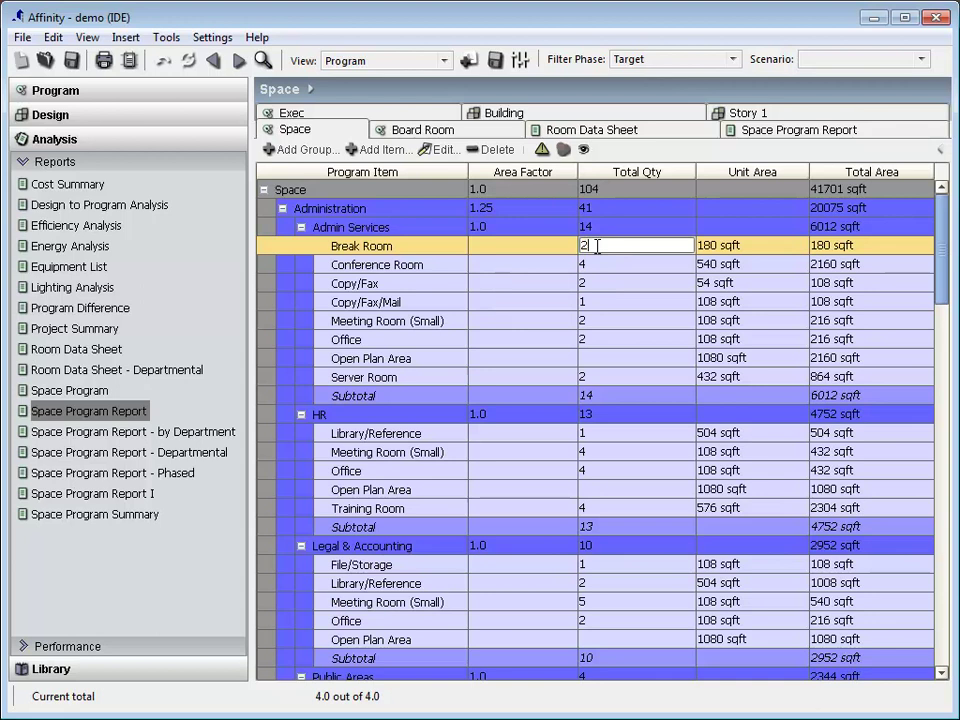
{"action": "type", "text": "2"}
{"action": "key", "text": "Return"}
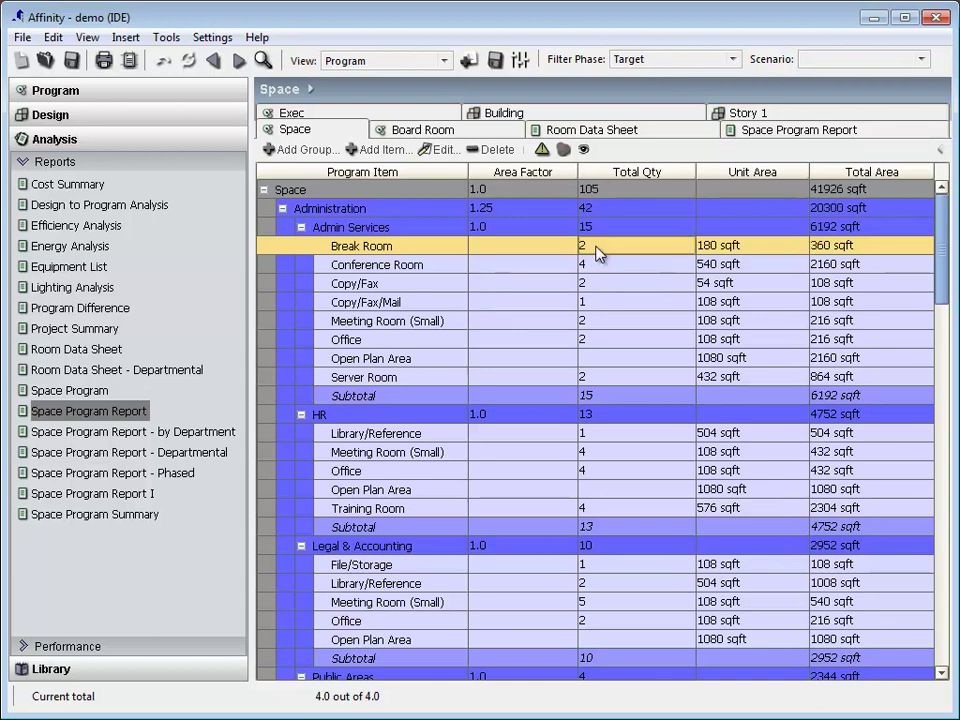
{"action": "left_click", "coordinate": [798, 138]}
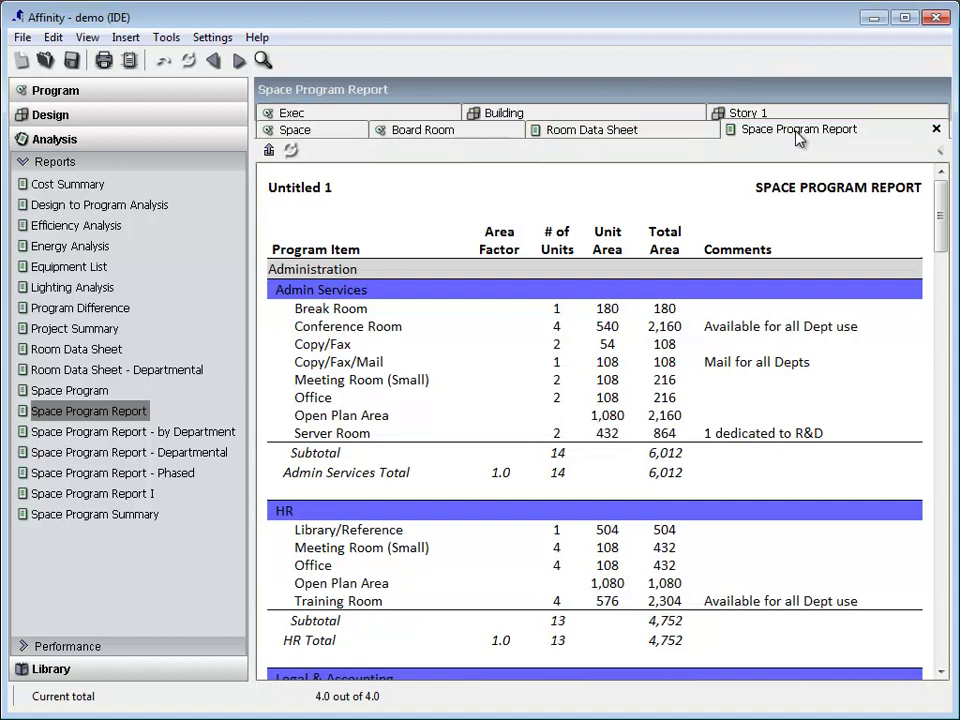
{"action": "left_click", "coordinate": [290, 150]}
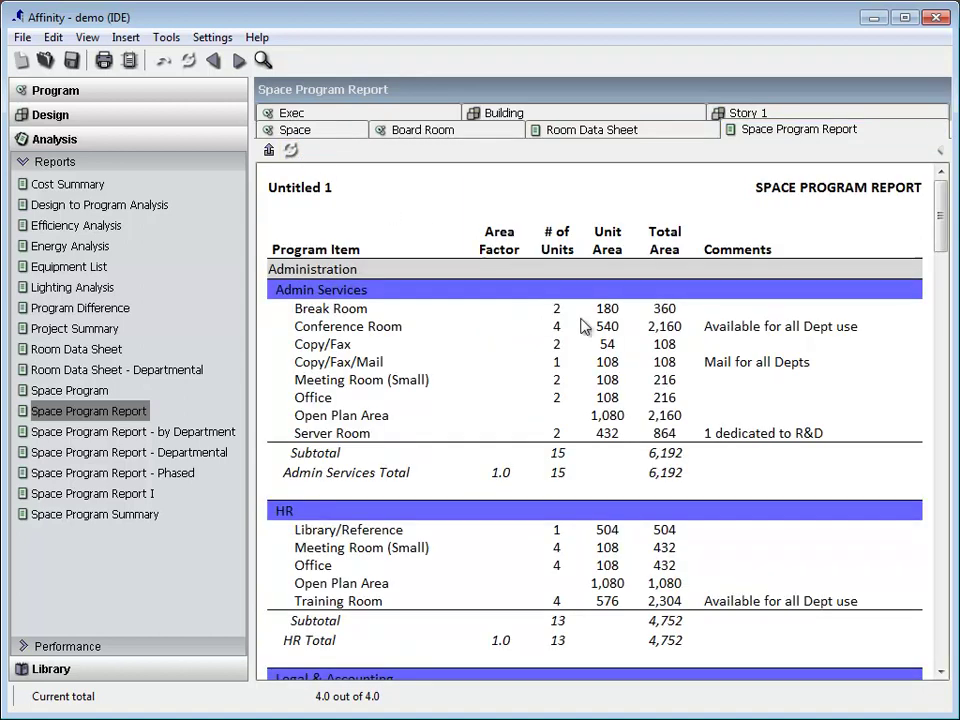
Show the Board Room's Room Data Sheet report from the Analysis Reports list.
{"action": "left_click", "coordinate": [77, 349]}
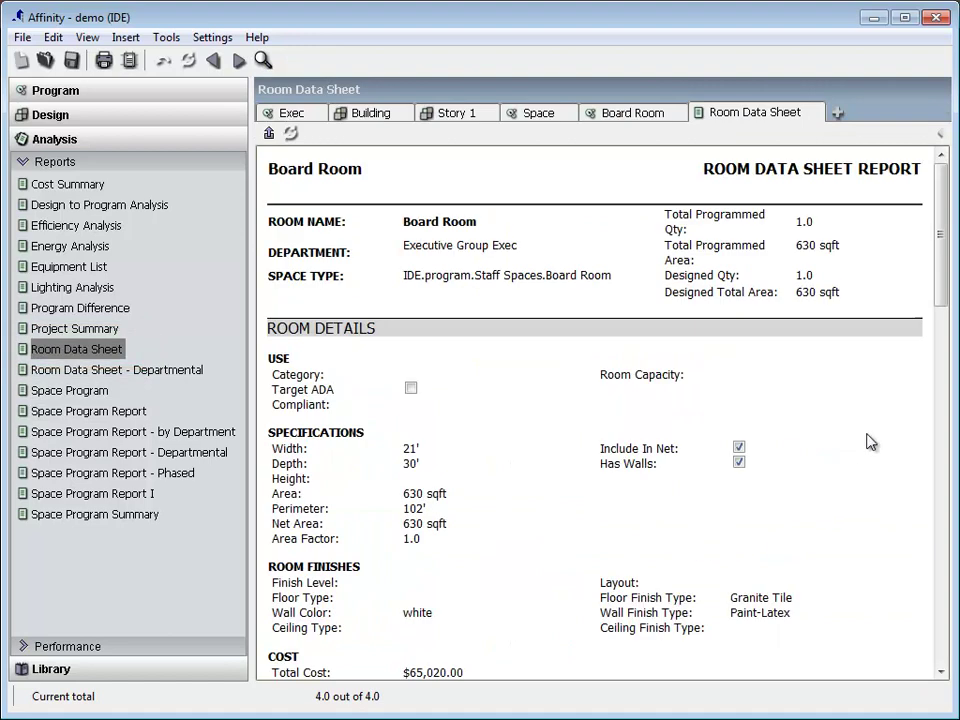